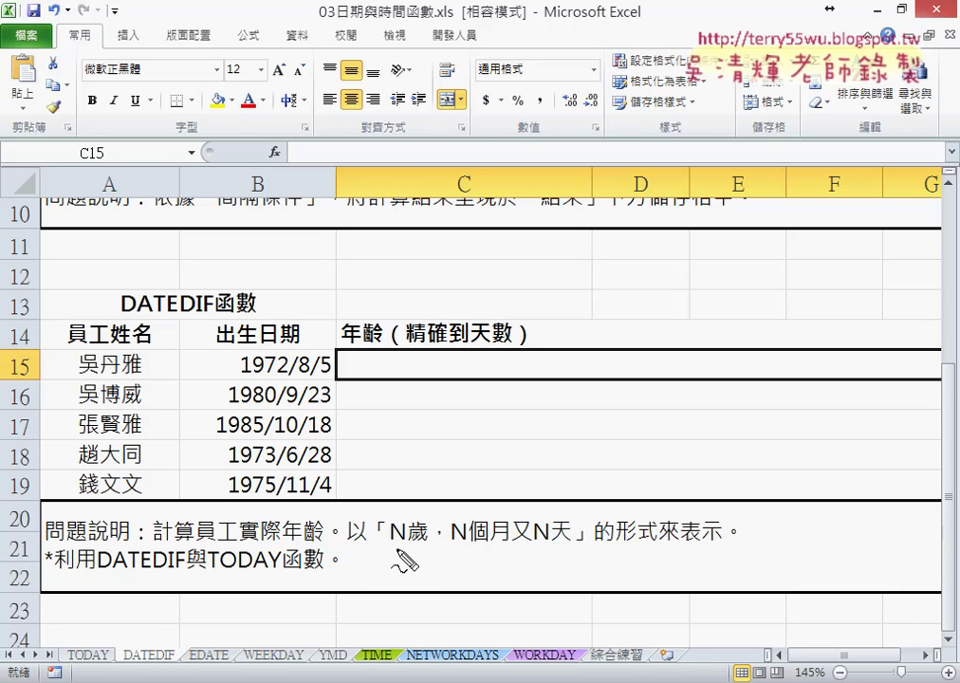
- Enter =DATEDIF(B15,TODAY(),"Y") in C15 so the first employee's age shows as 44
drag(388, 546, 569, 543)
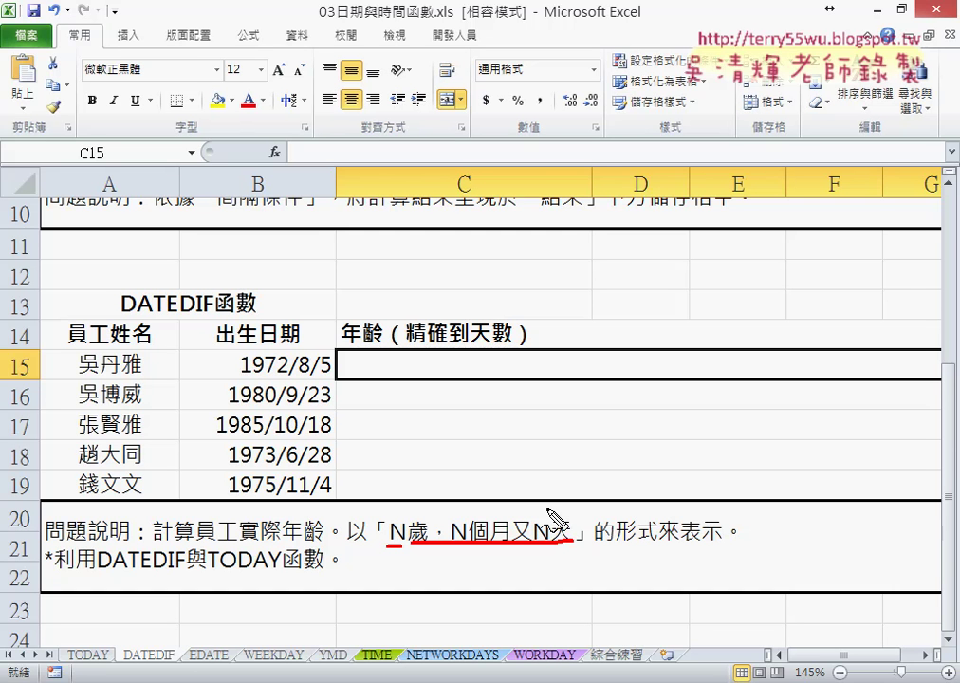
key(Escape)
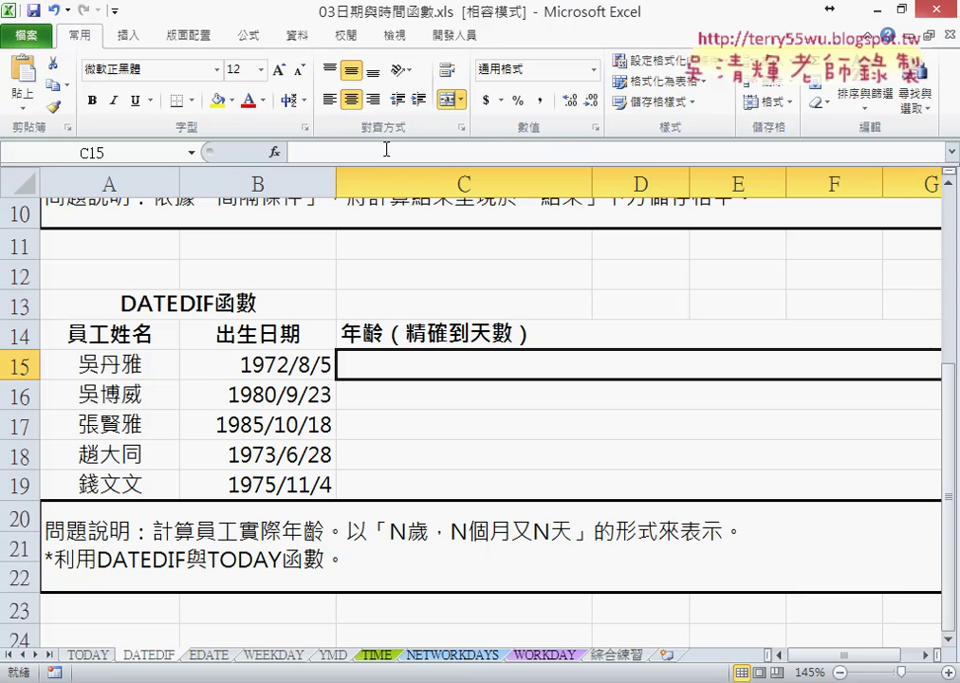
click(385, 151)
text(=)
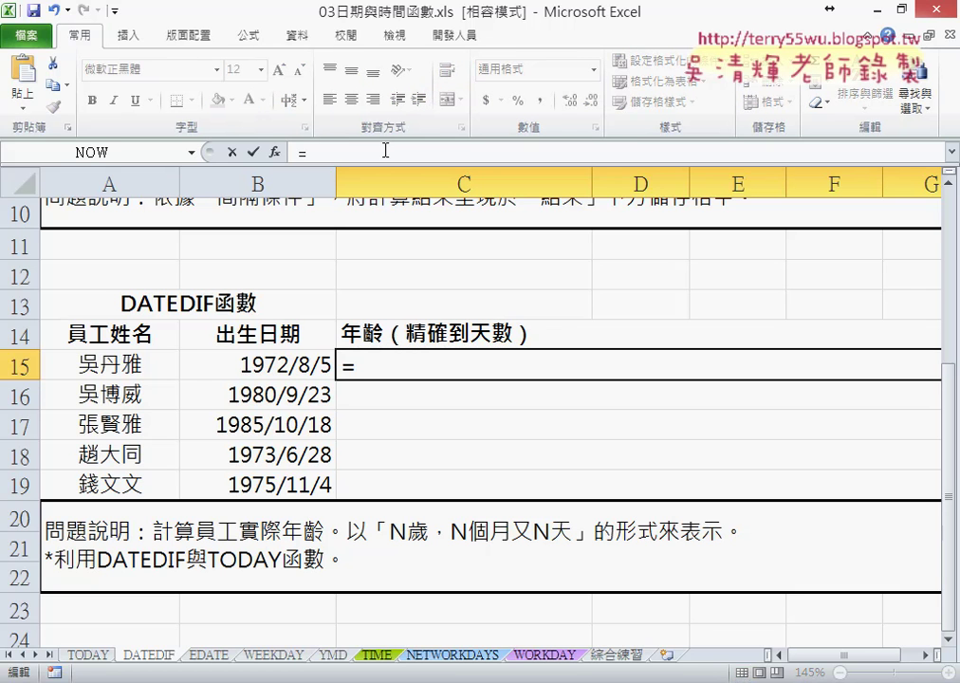
text(dat)
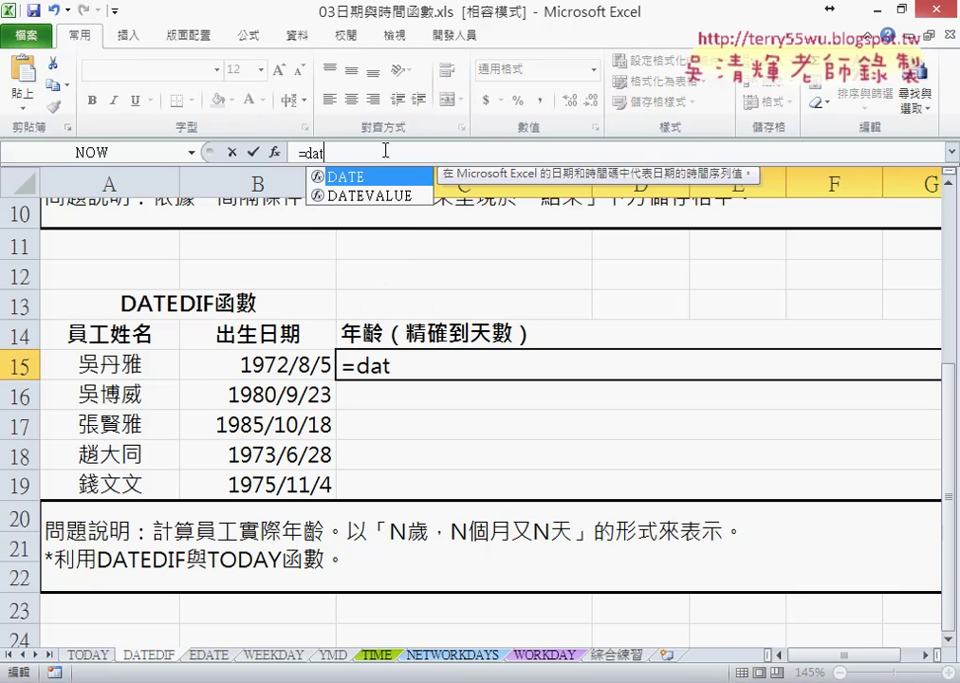
text(edi)
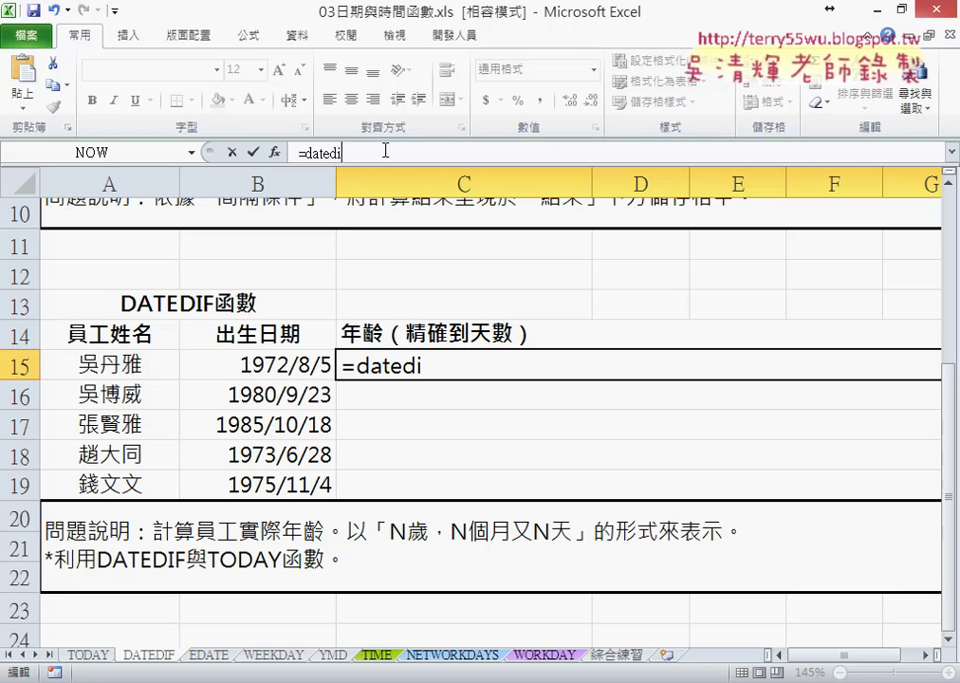
text(f()
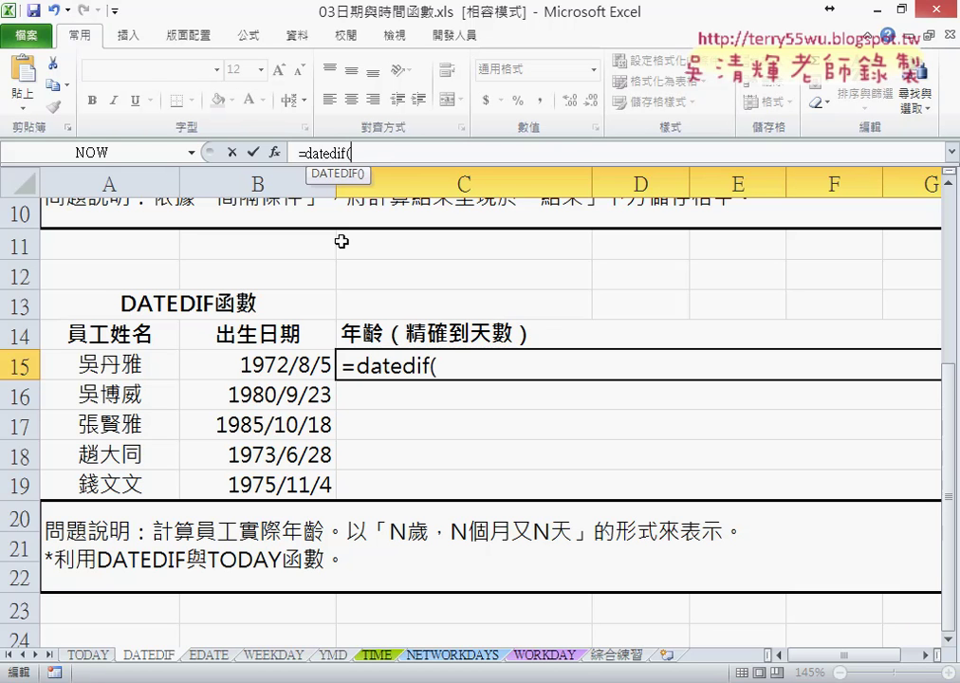
click(300, 360)
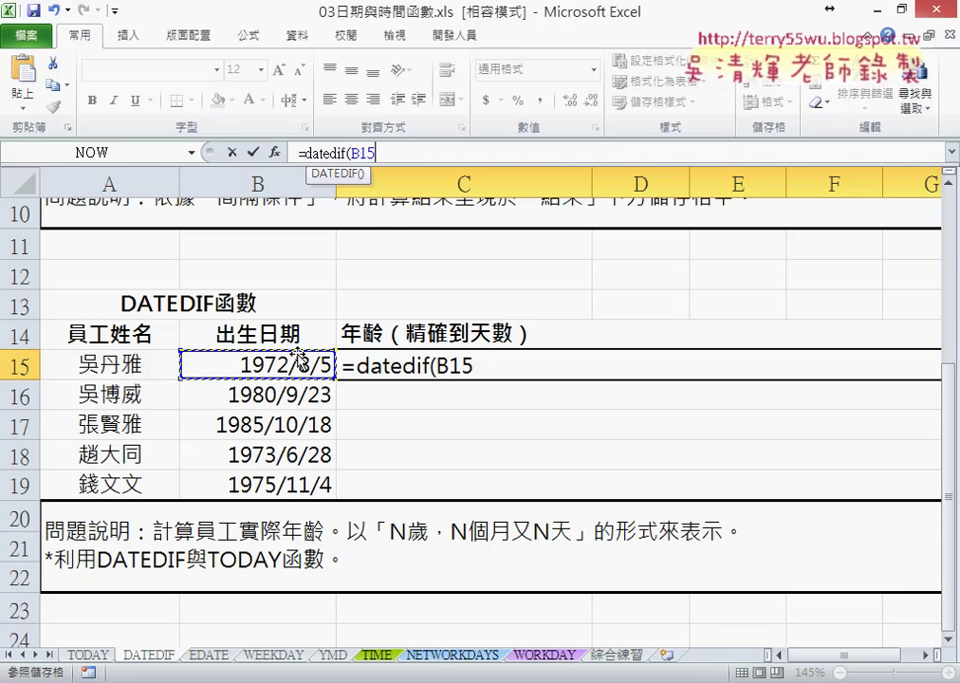
text(,t)
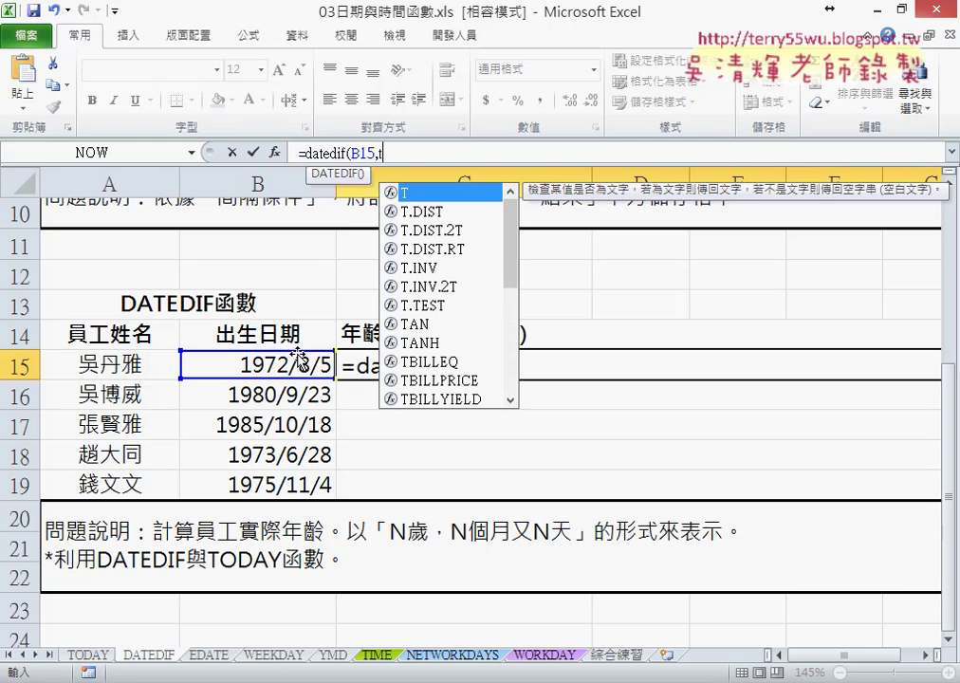
text(oda)
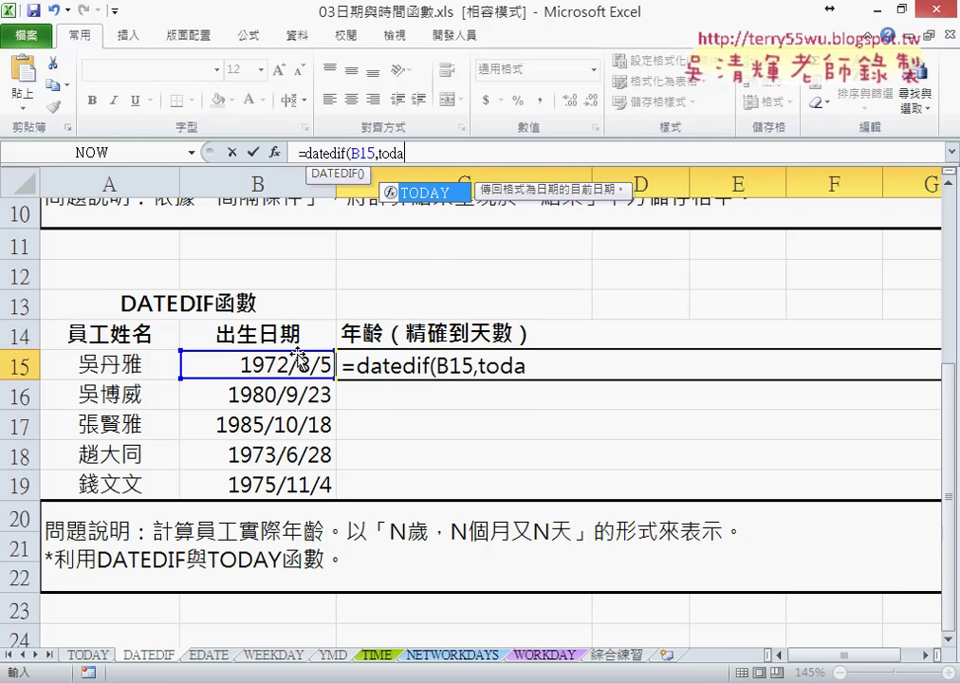
text(y())
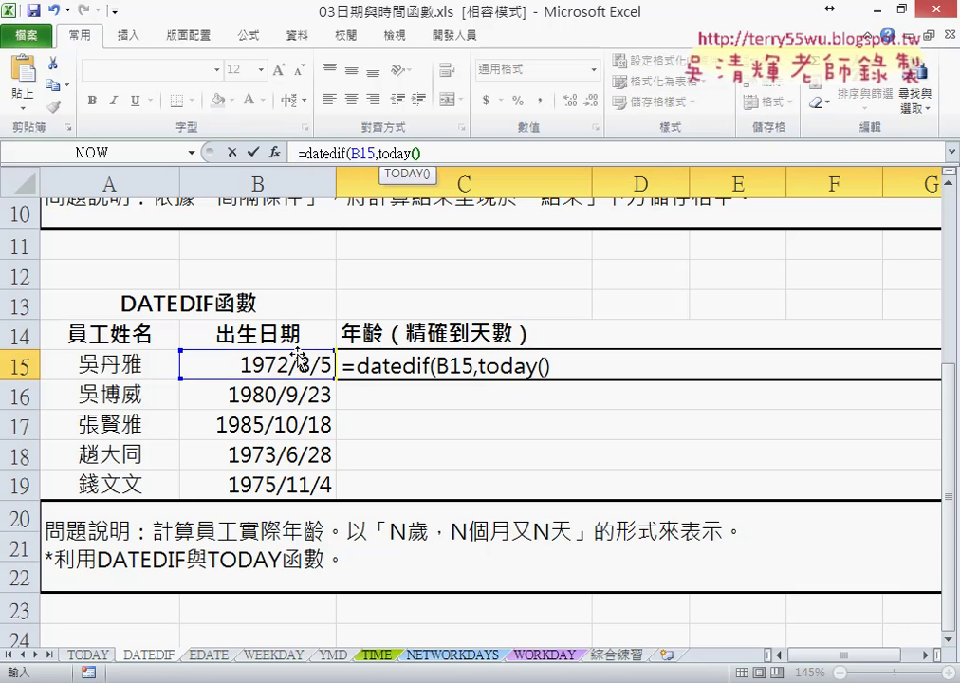
text(,)
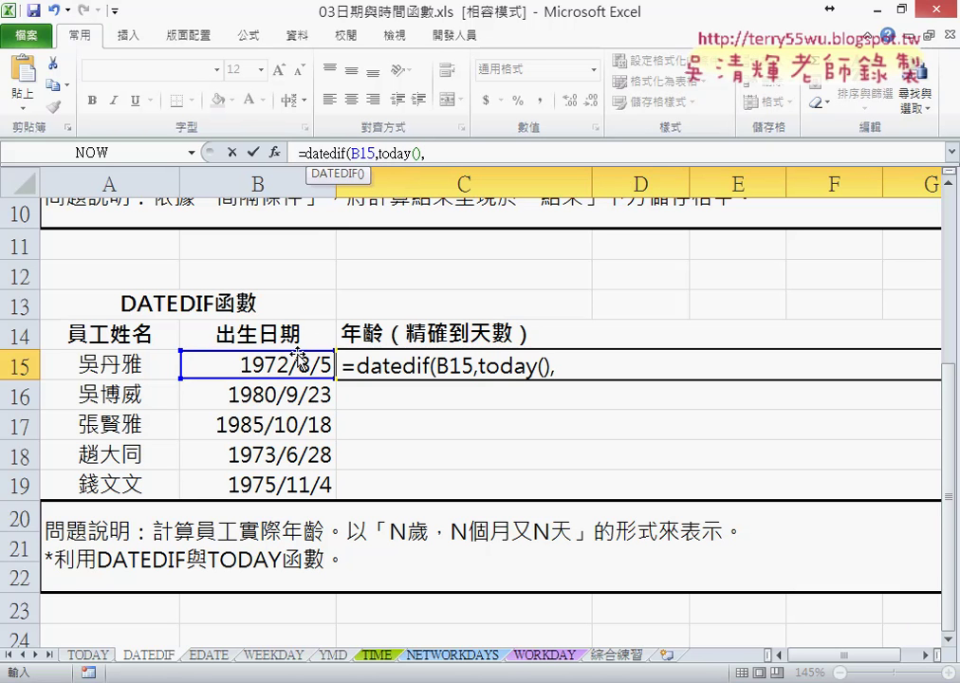
text(")
text(Y")
text())
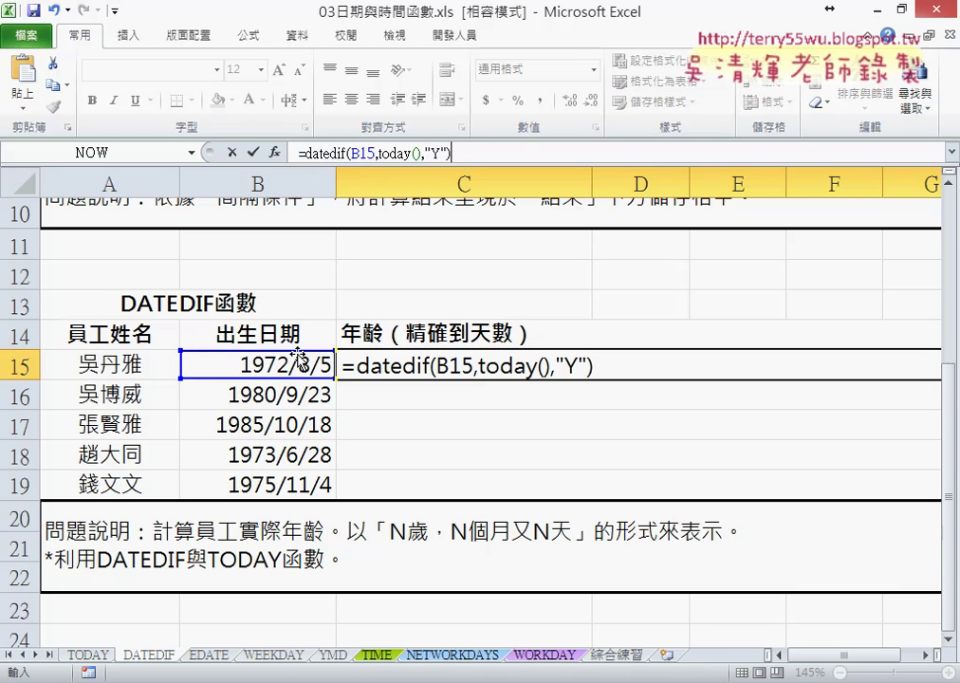
key(Return)
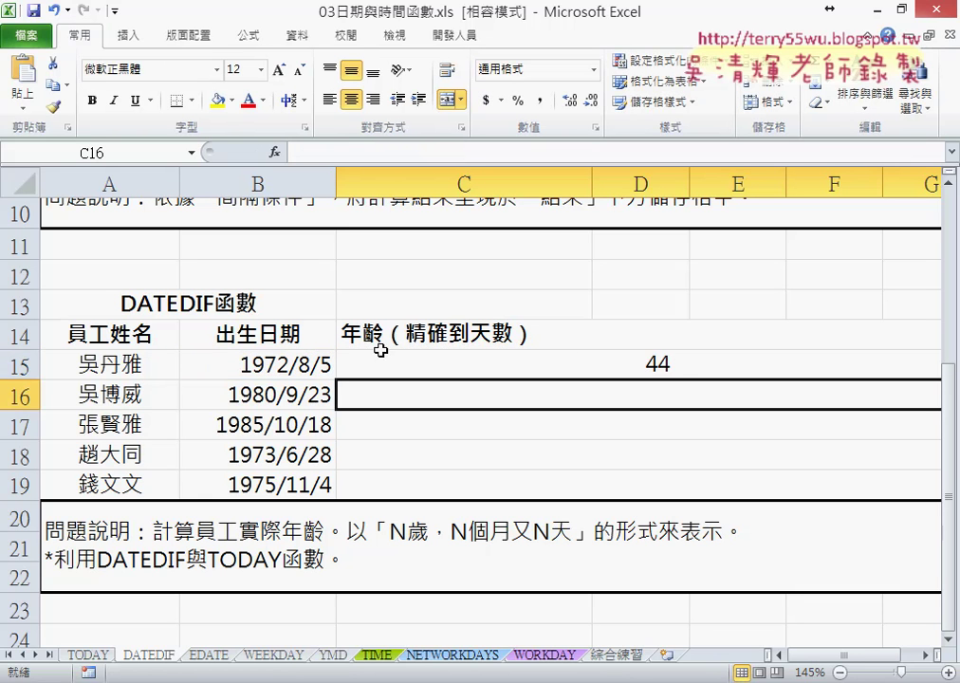
click(656, 365)
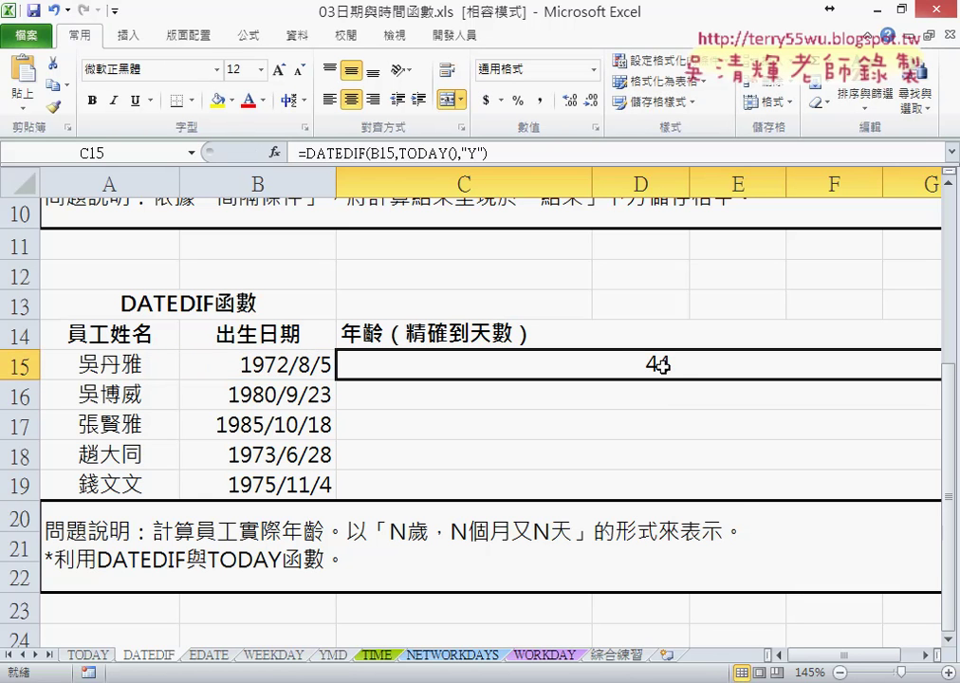
click(840, 673)
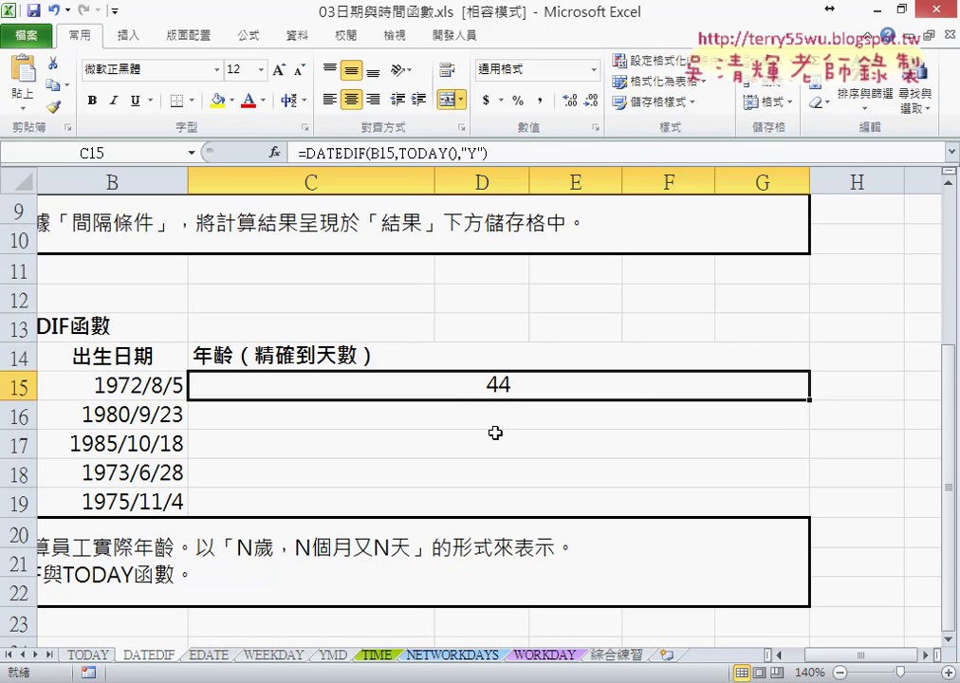
click(340, 548)
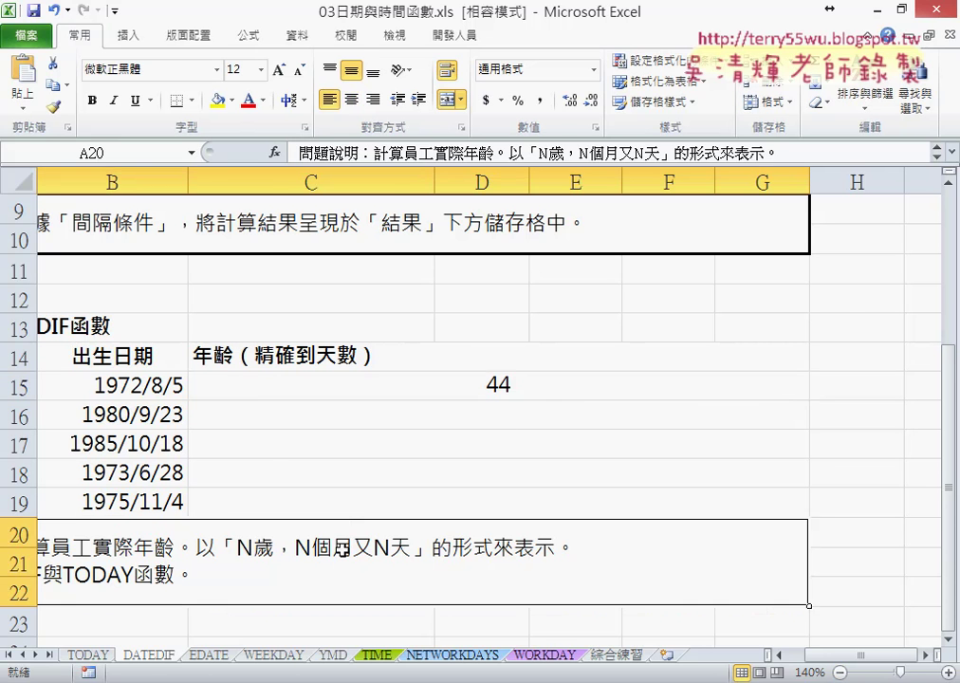
double_click(340, 548)
drag(388, 548, 545, 551)
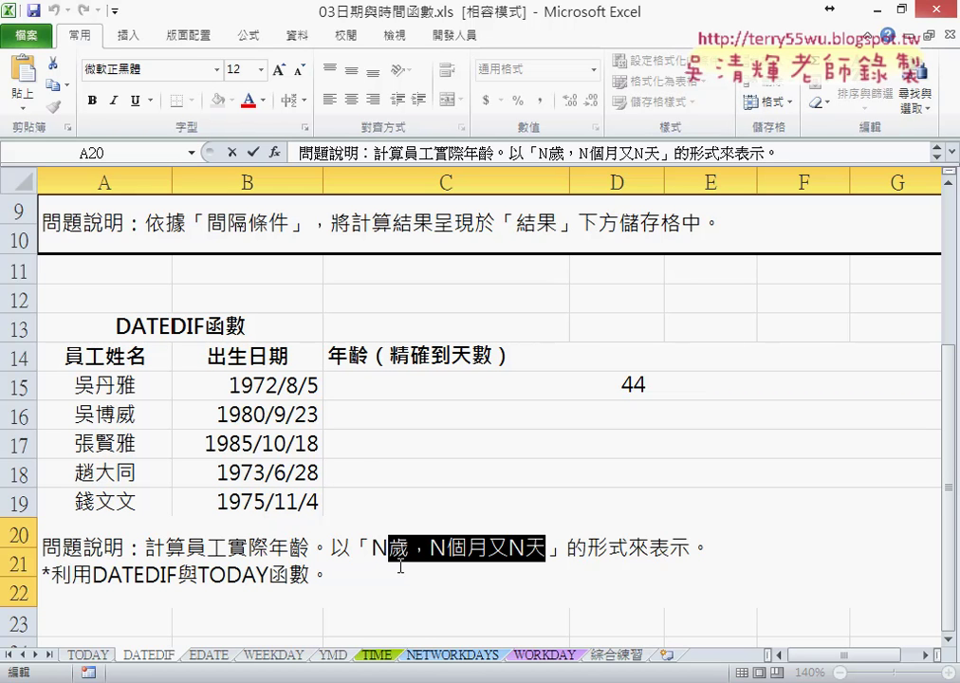
- Append &"歲，N個月又N天" to C15's formula so it displays 44歲，N個月又N天
click(660, 387)
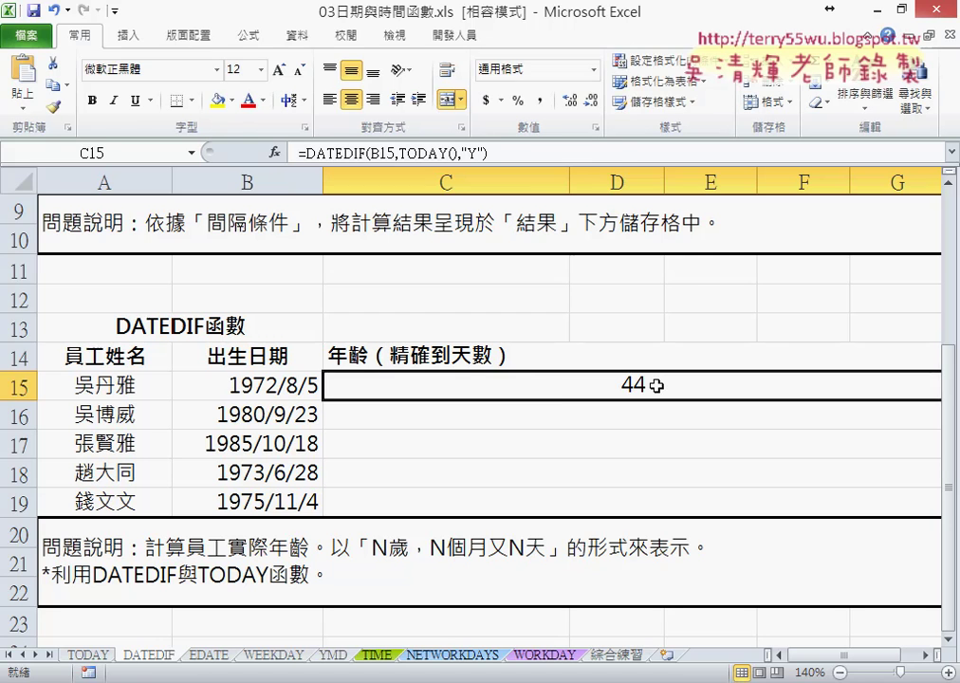
click(578, 152)
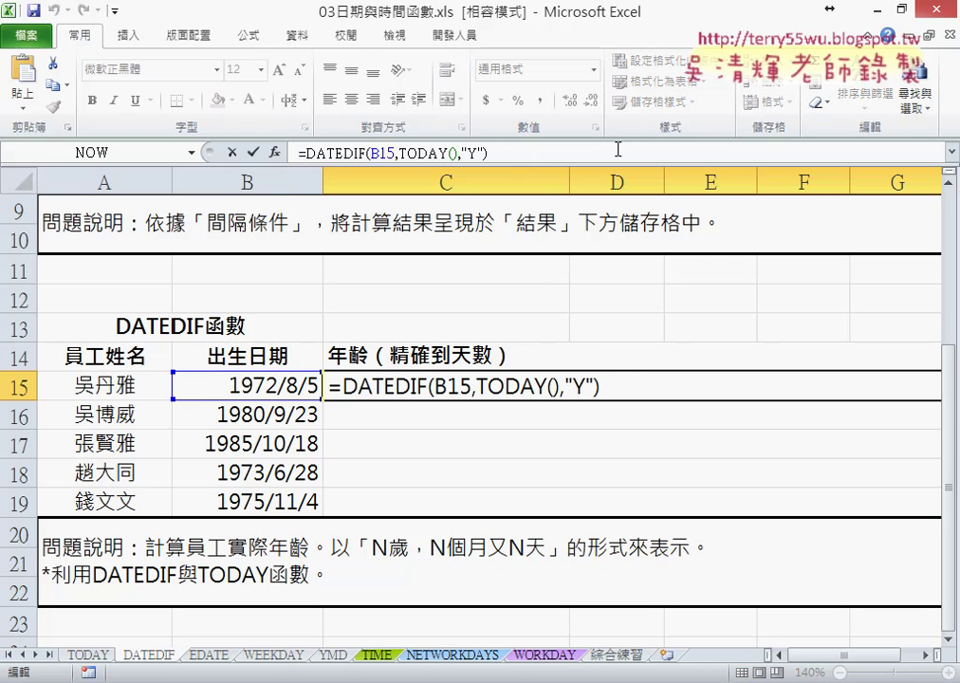
text(&)
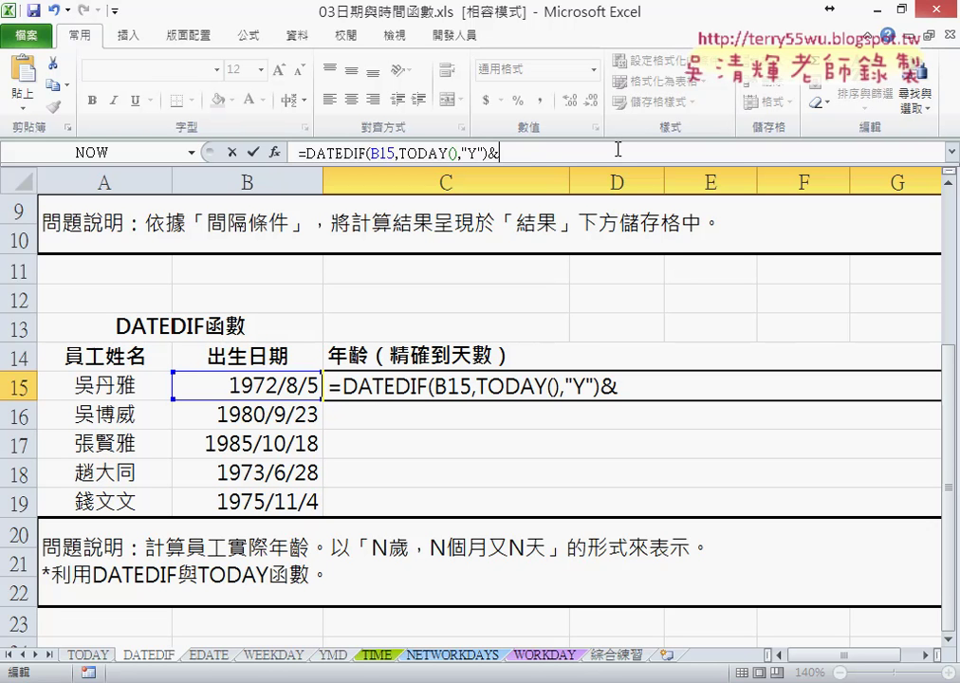
text(")
text(")
text(歲，N個月又N天)
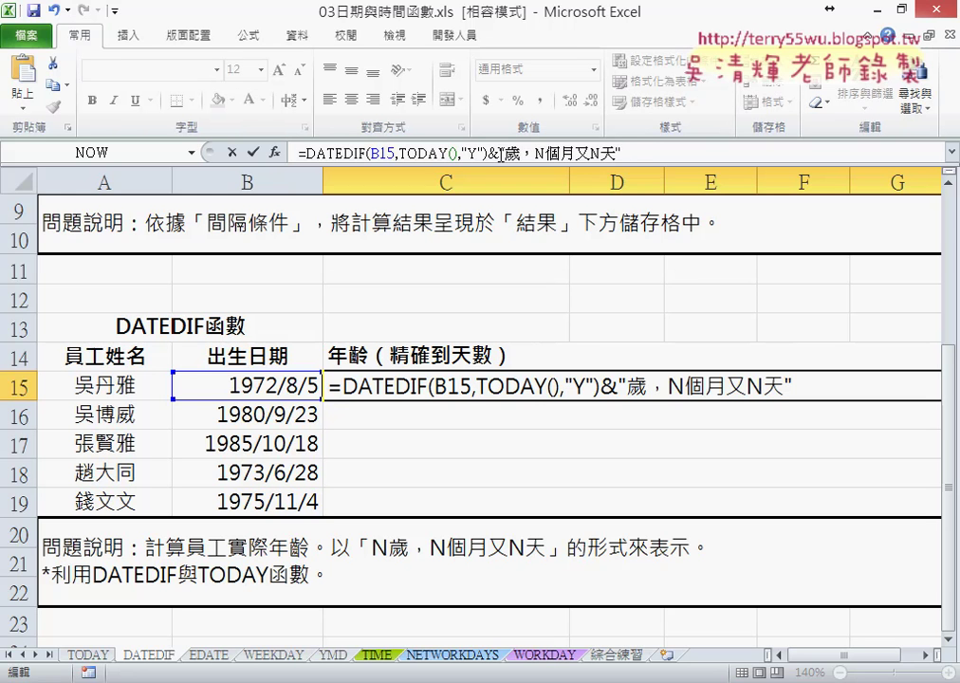
drag(499, 152, 620, 151)
click(252, 152)
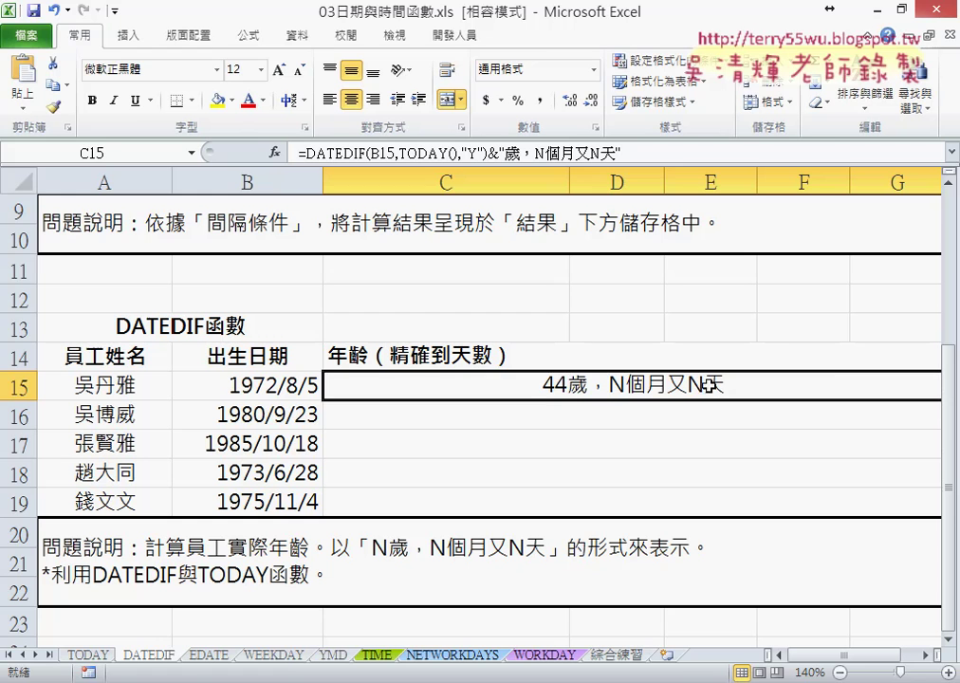
- Copy the DATEDIF(B15,TODAY(),"Y") part of C15's formula and select the month placeholder N
double_click(550, 385)
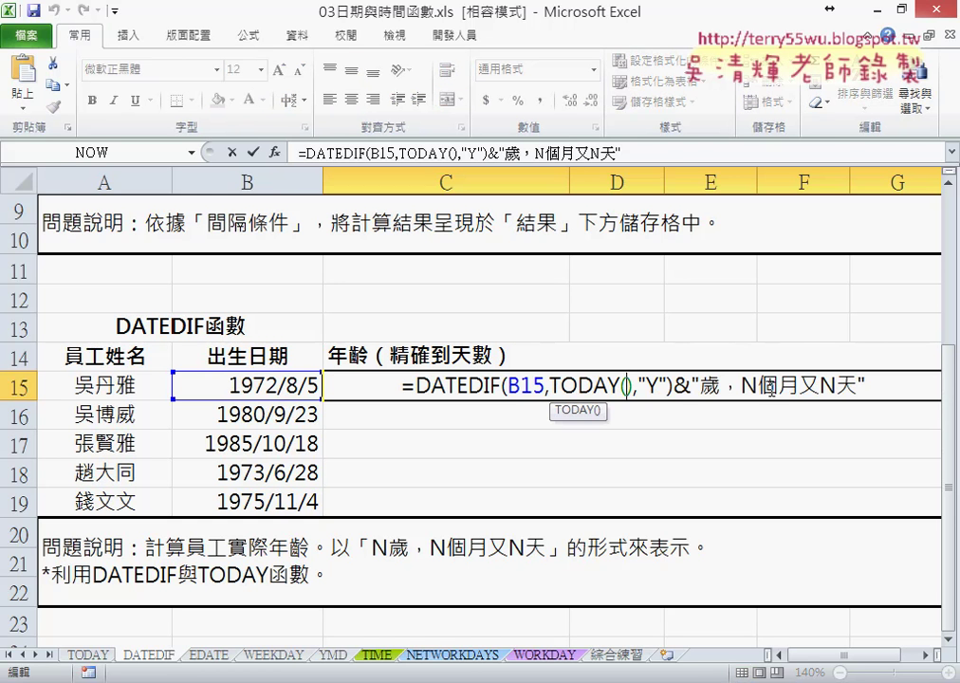
drag(740, 386, 756, 386)
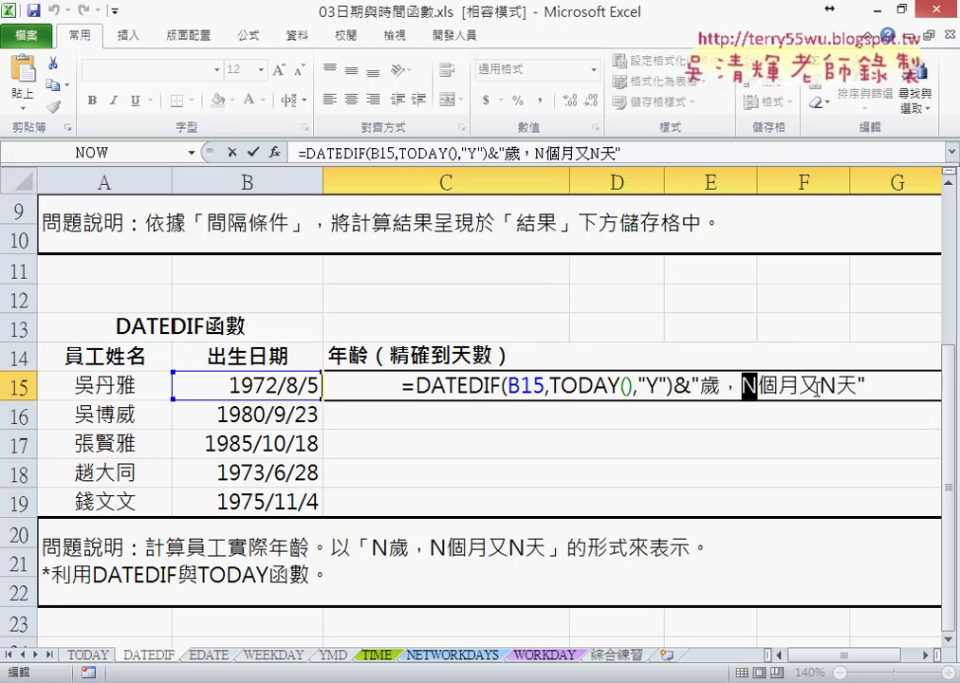
drag(416, 386, 677, 384)
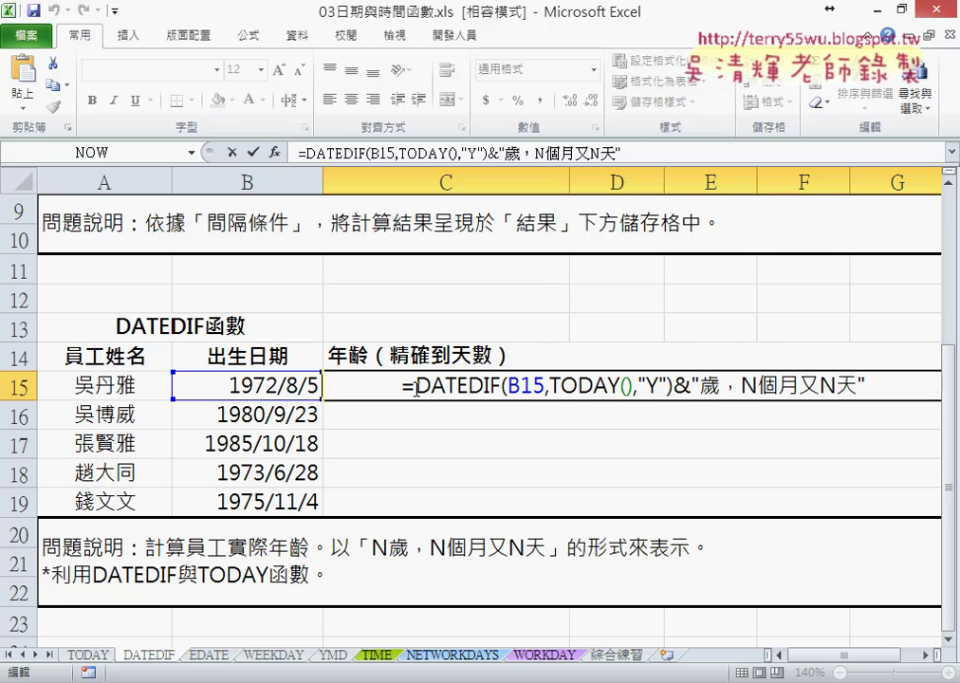
right_click(639, 388)
click(676, 426)
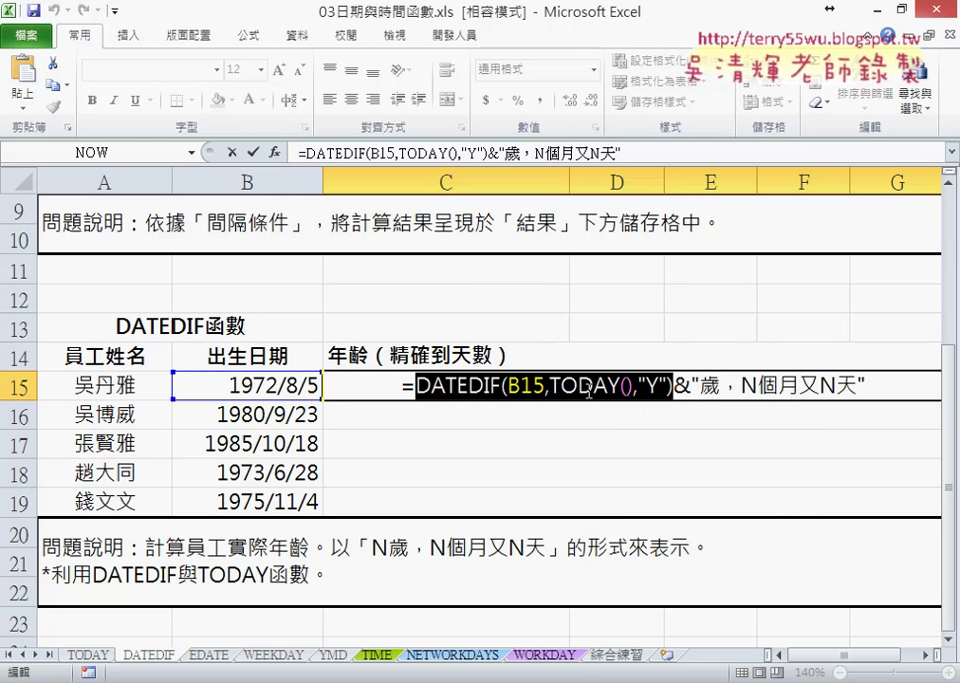
click(746, 385)
drag(743, 385, 757, 385)
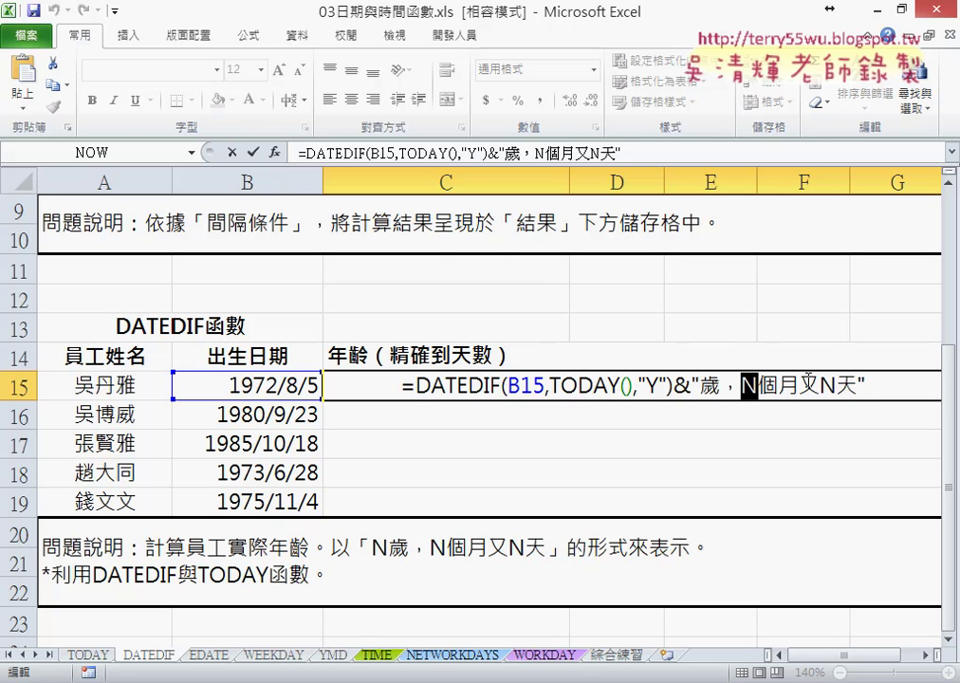
drag(408, 237, 412, 296)
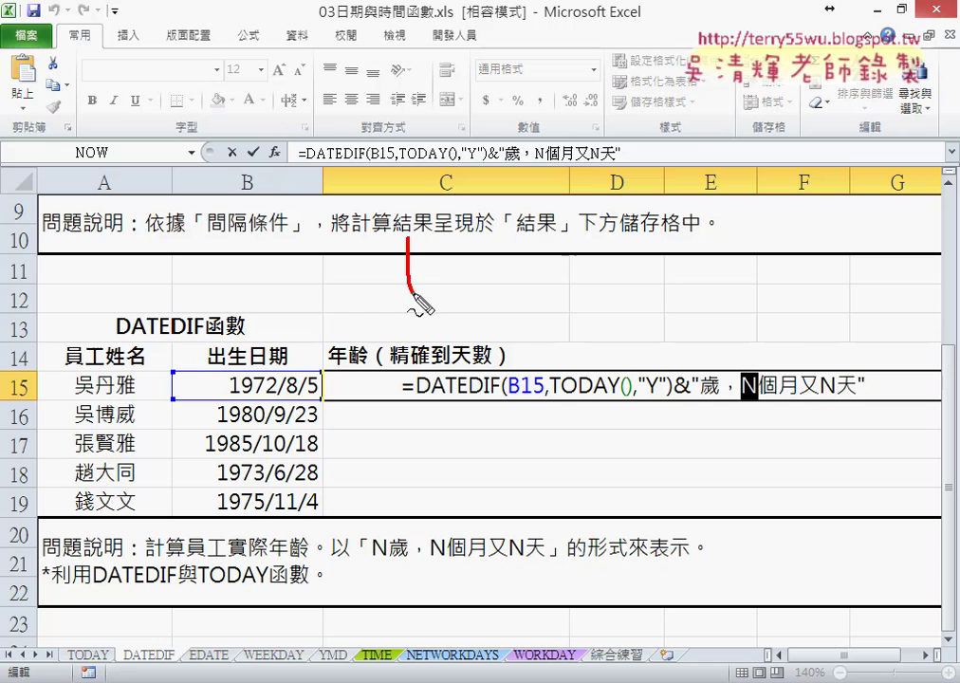
mouse_move(443, 254)
mouse_down()
mouse_move(589, 253)
mouse_move(607, 284)
mouse_move(445, 286)
mouse_up()
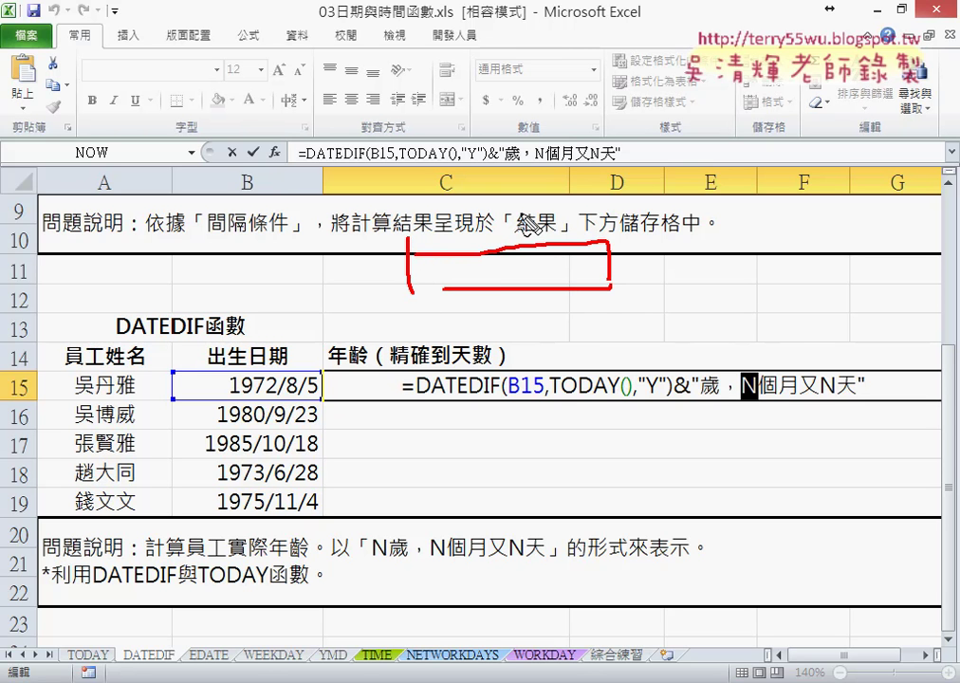
drag(409, 254, 519, 255)
drag(520, 220, 520, 327)
drag(495, 225, 495, 334)
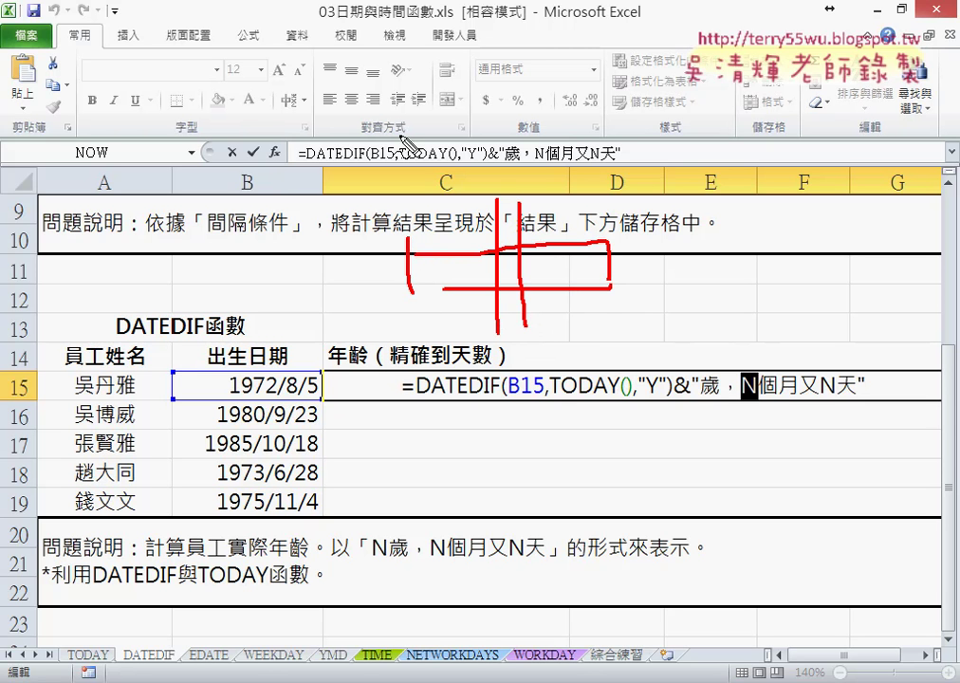
drag(403, 143, 522, 204)
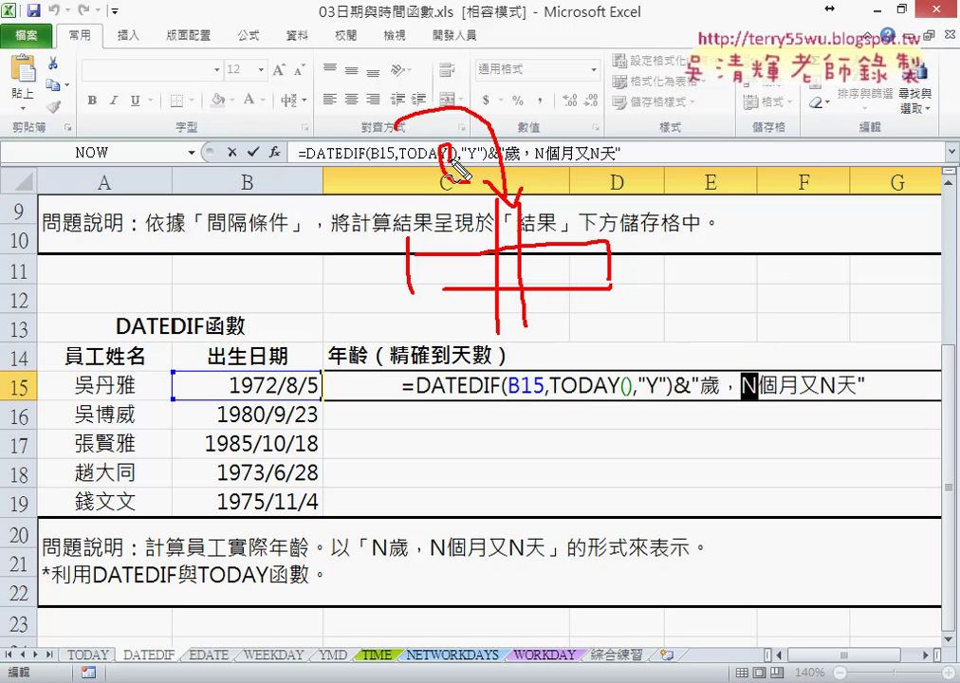
drag(458, 169, 470, 182)
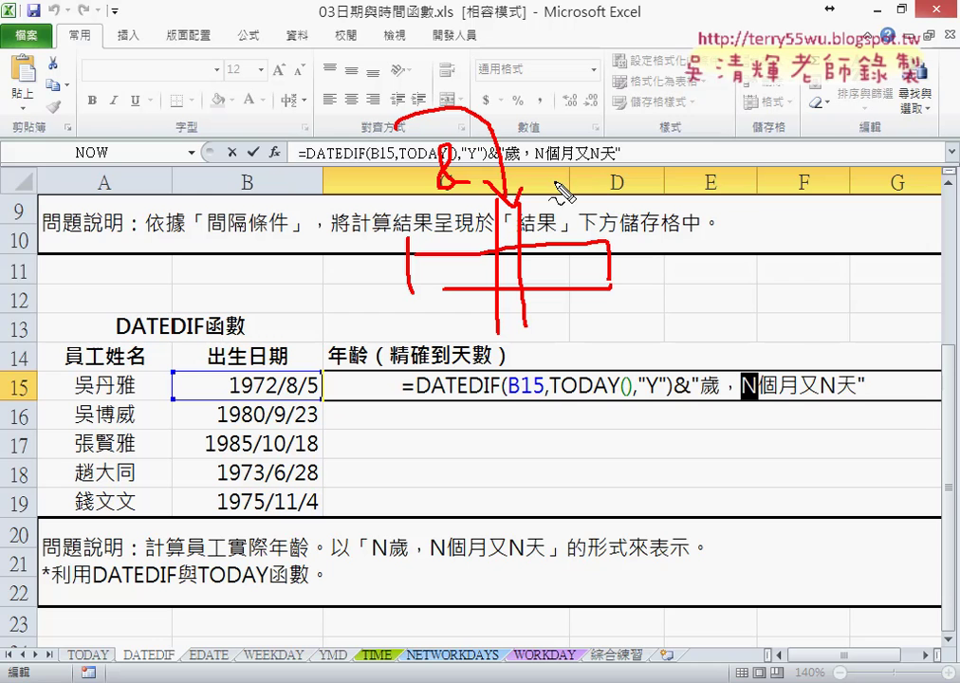
drag(546, 159, 553, 181)
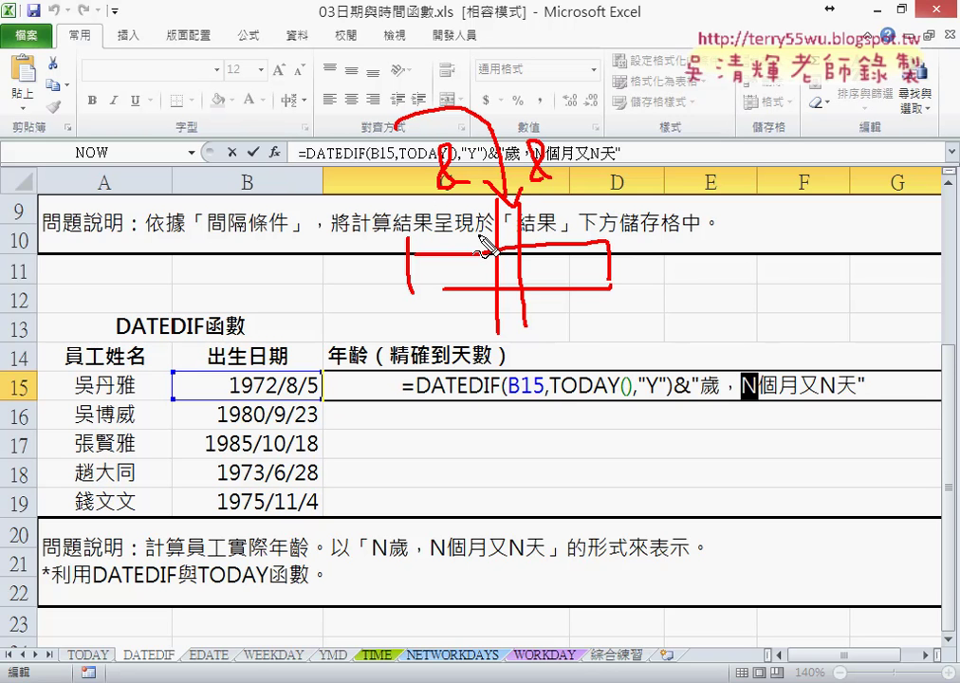
drag(376, 226, 381, 240)
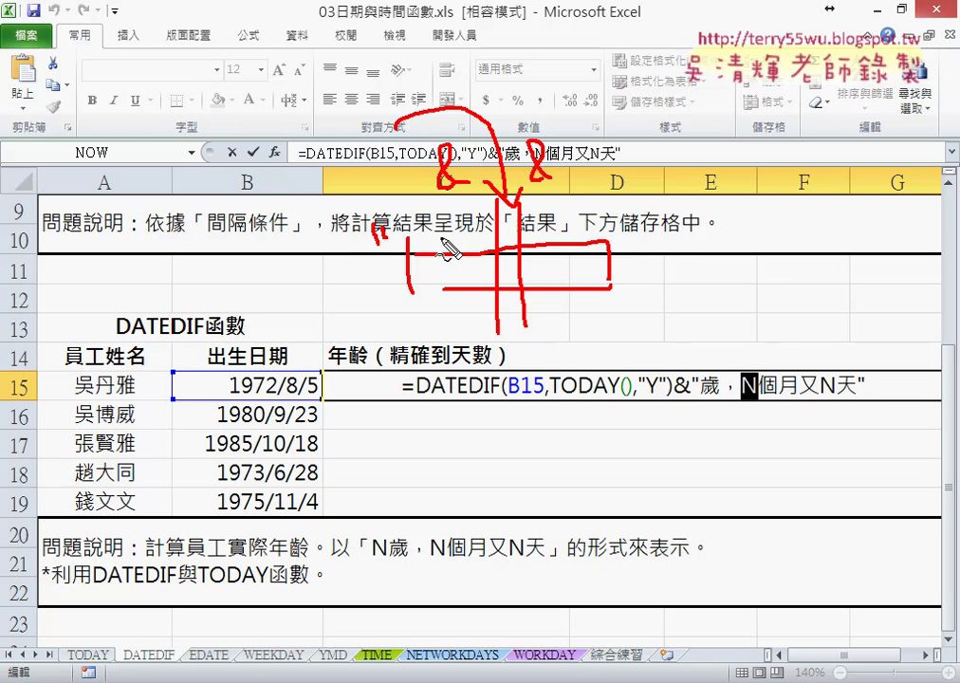
drag(611, 202, 617, 220)
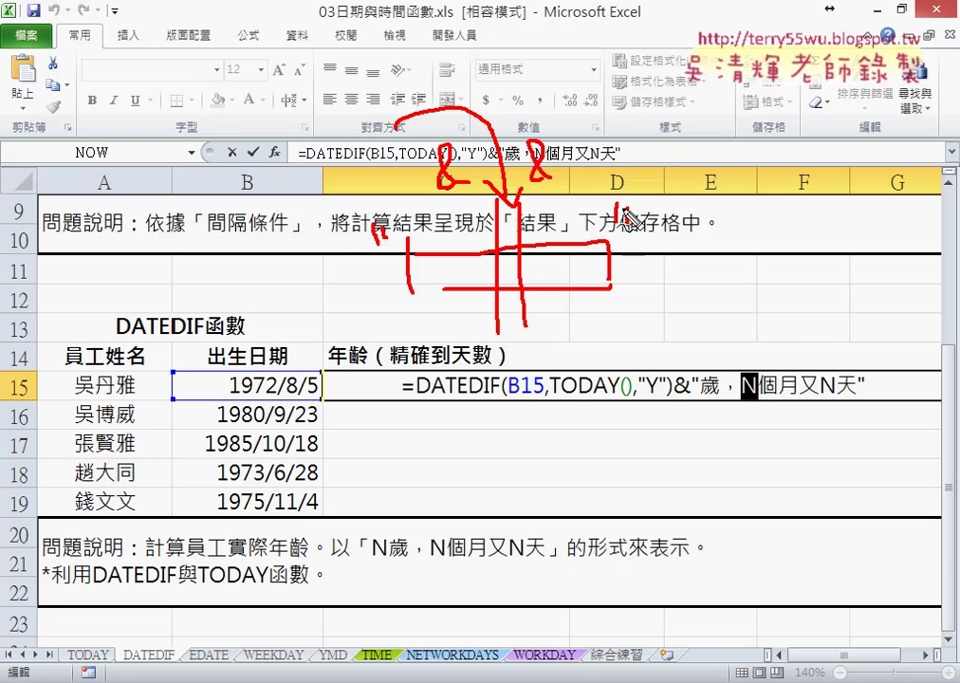
mouse_move(356, 230)
mouse_down()
mouse_move(366, 241)
mouse_move(375, 227)
mouse_up()
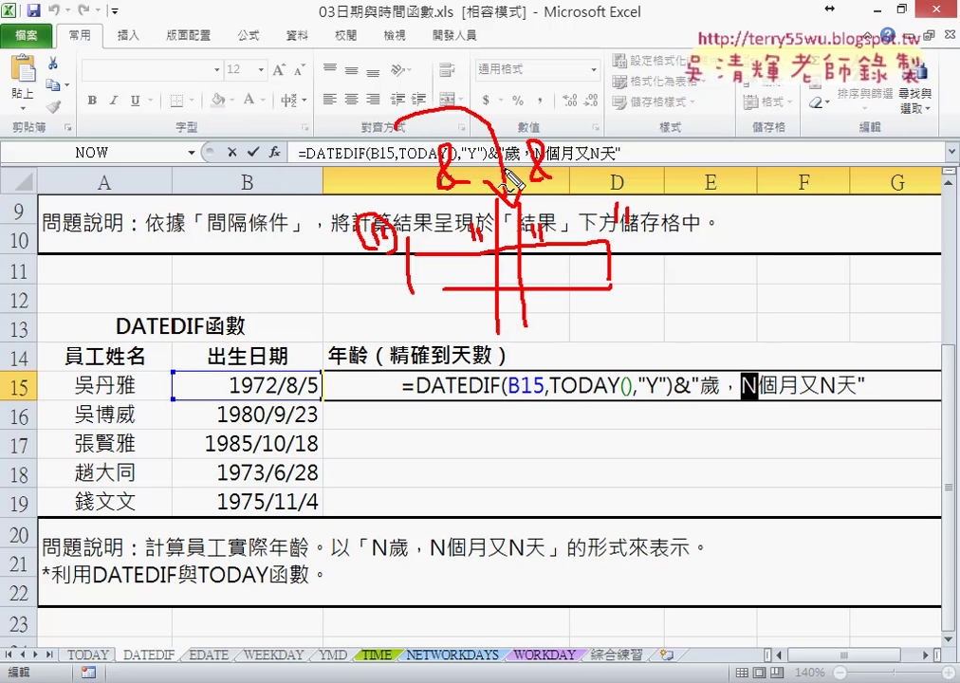
drag(510, 187, 512, 248)
- Replace the month N in C15 with a DATEDIF(B15,TODAY(),"YM") term, showing 44歲，8個月又N天
key(Escape)
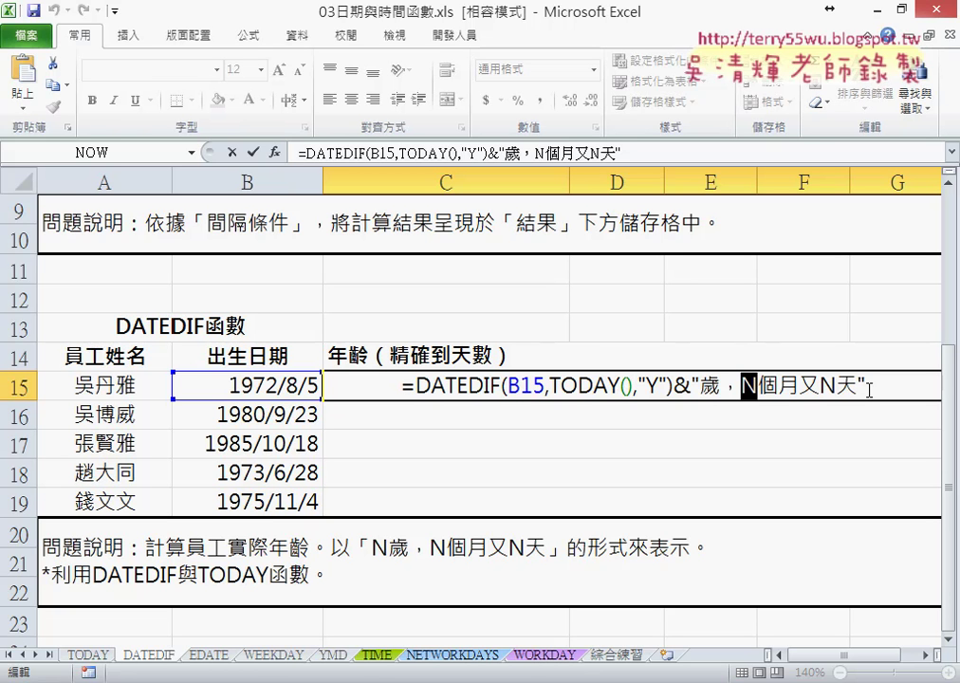
text("歲，")
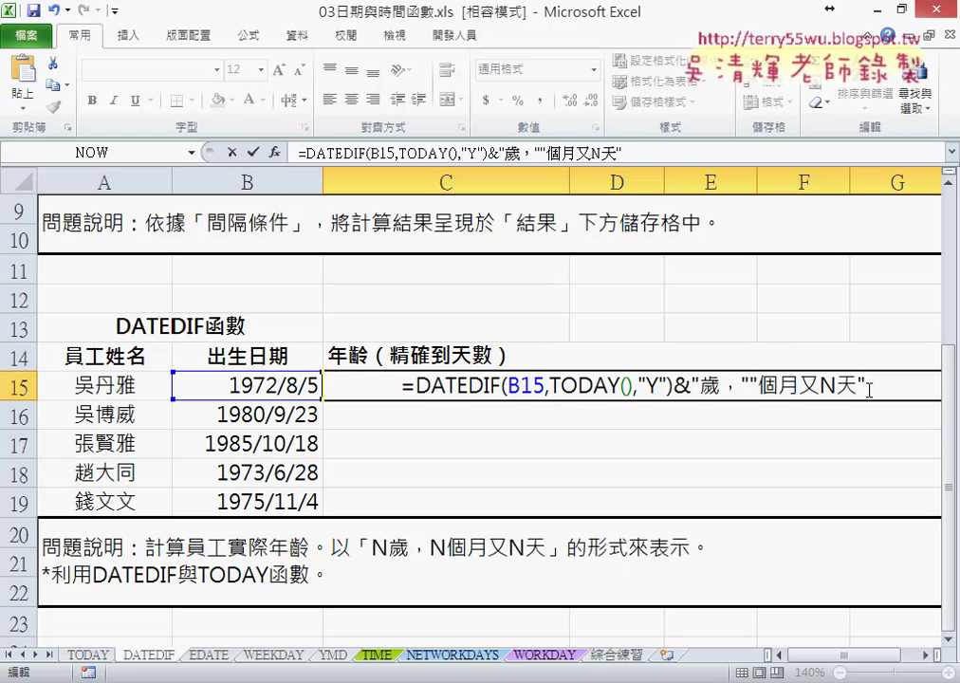
text(&&)
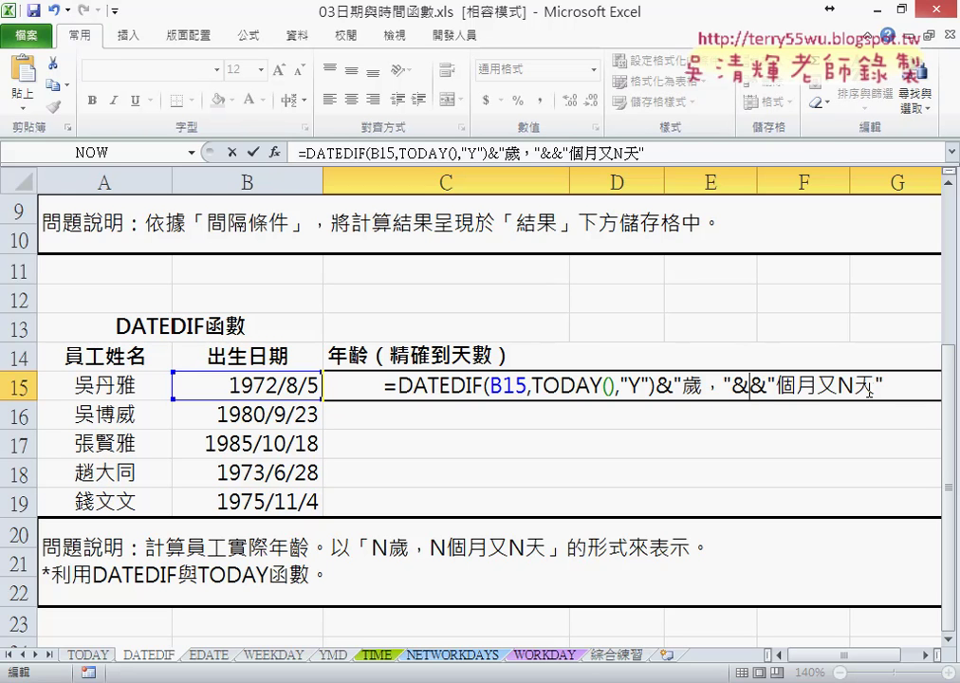
key(ctrl+v)
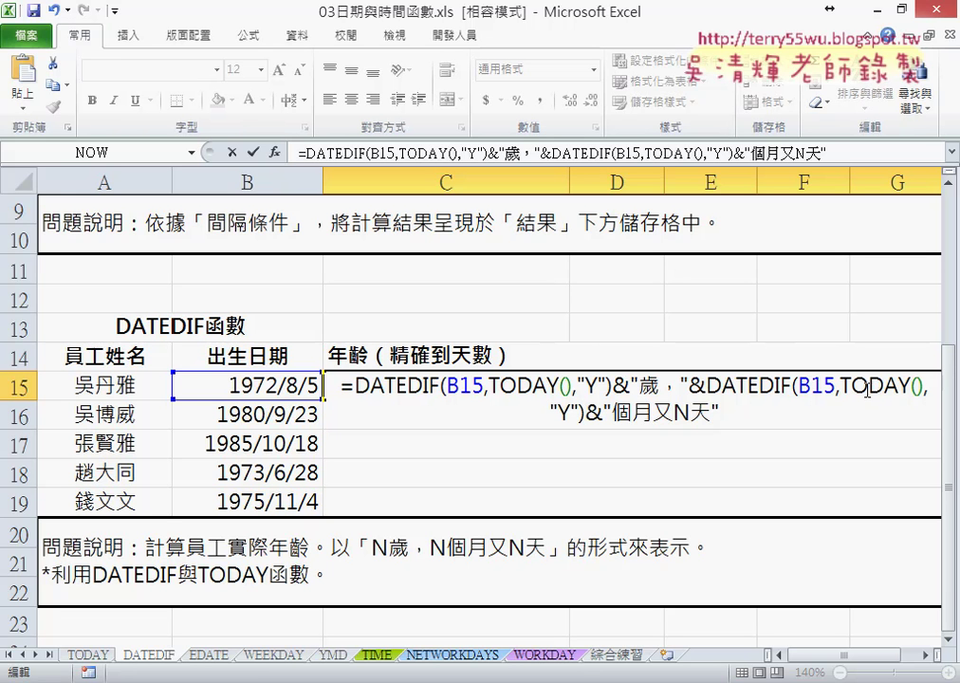
double_click(566, 413)
click(570, 414)
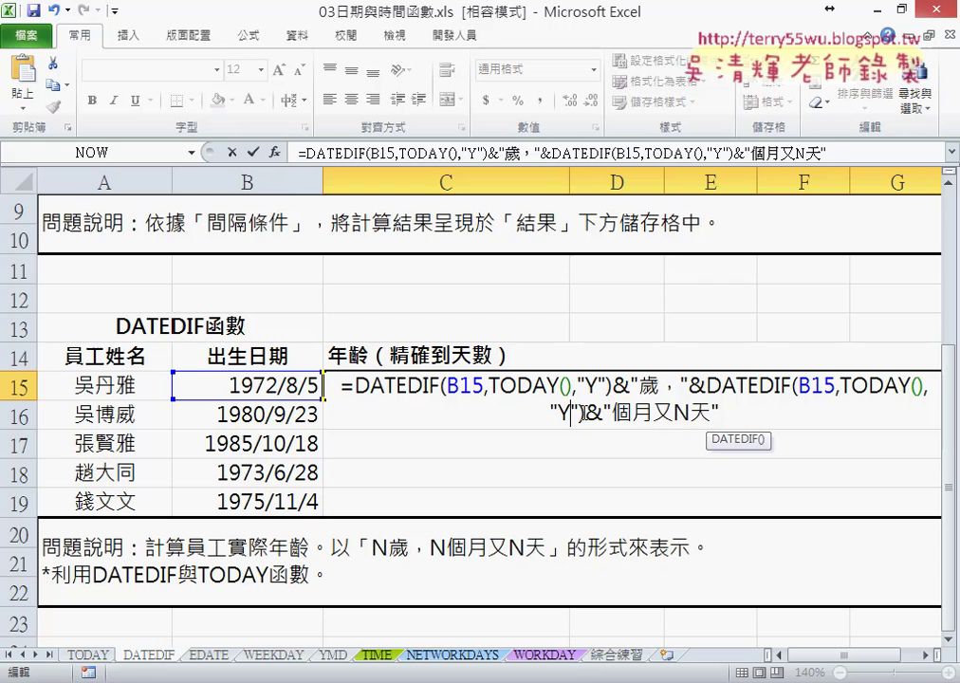
text(M)
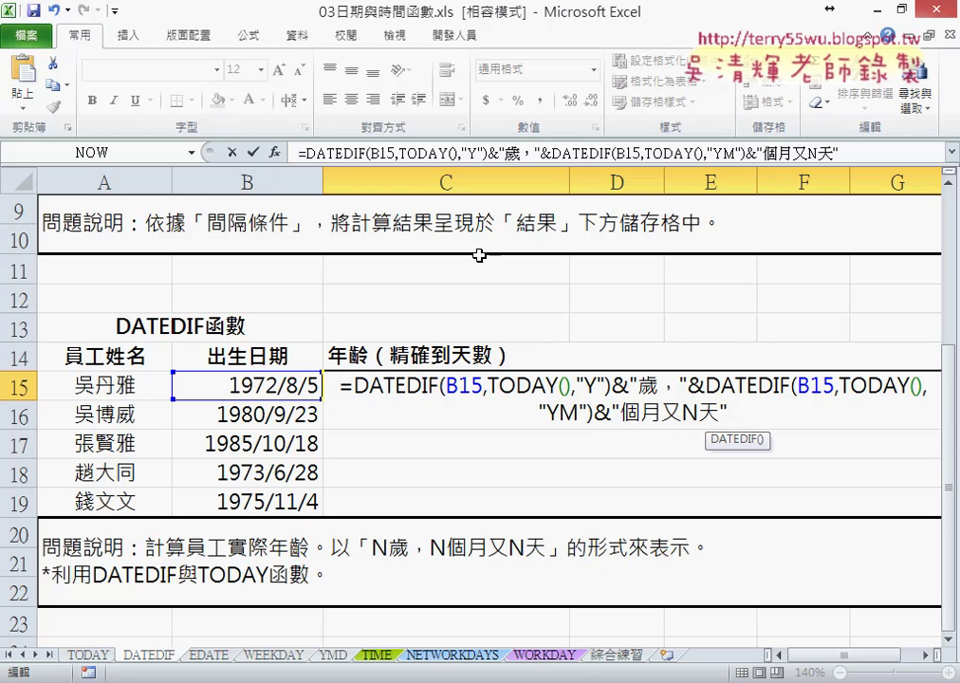
click(253, 152)
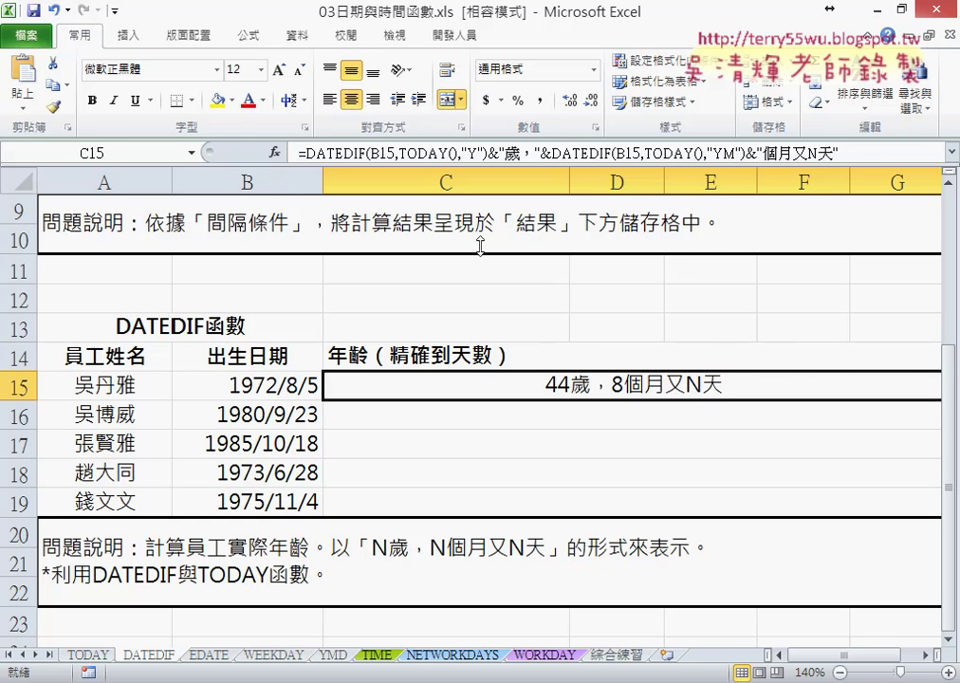
- Replace the day N in C15 with DATEDIF(B15,TODAY(),"MD"), showing 44歲，8個月又14天
click(810, 153)
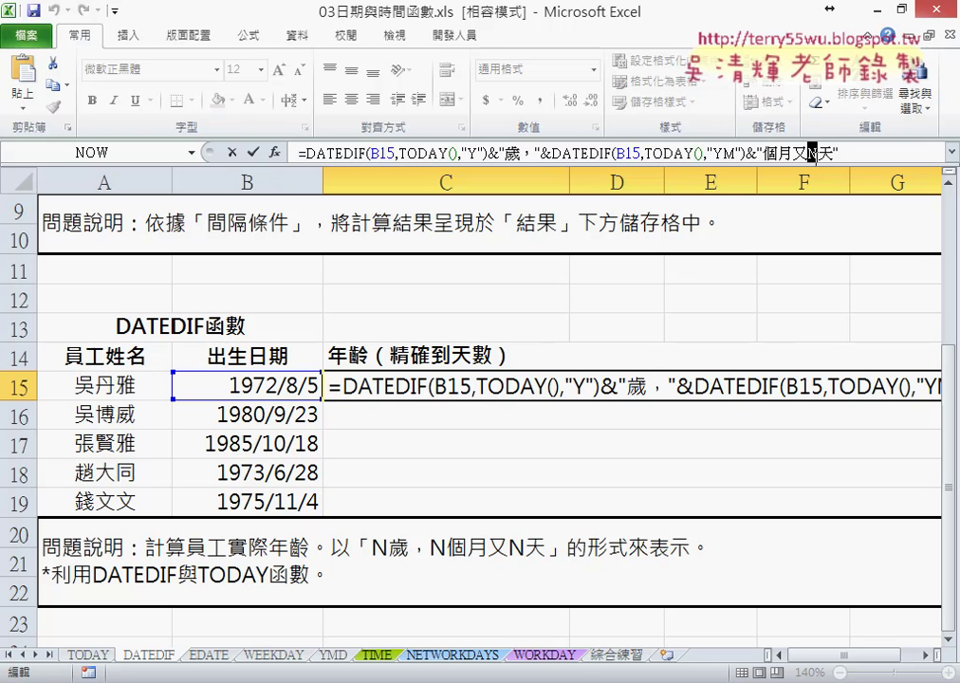
text("個月又")
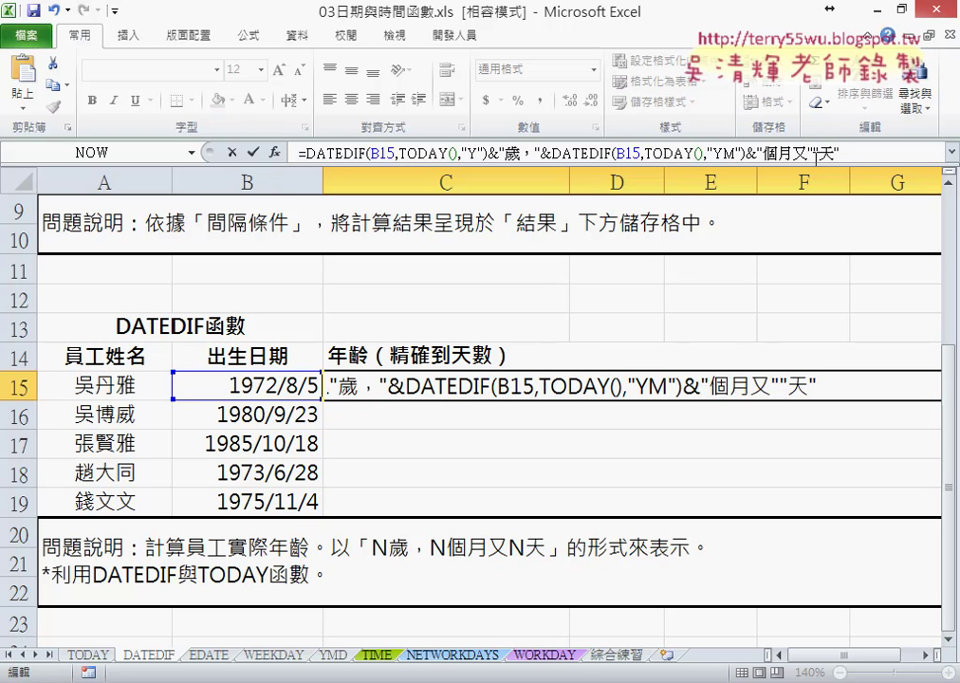
text(&&)
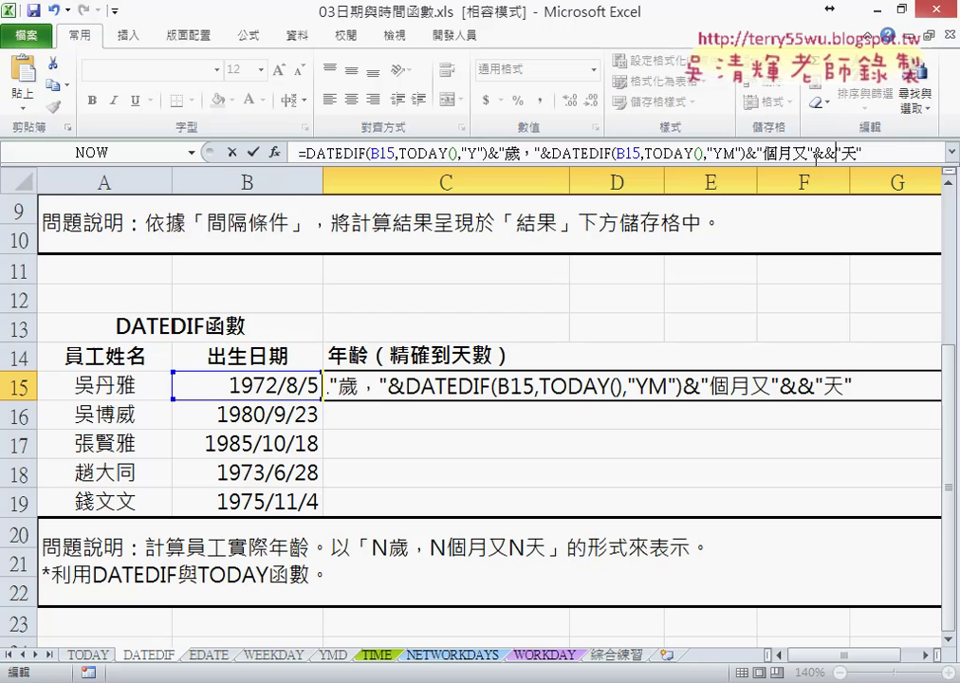
text(DATEDIF(B15,TODAY(),"Y"))
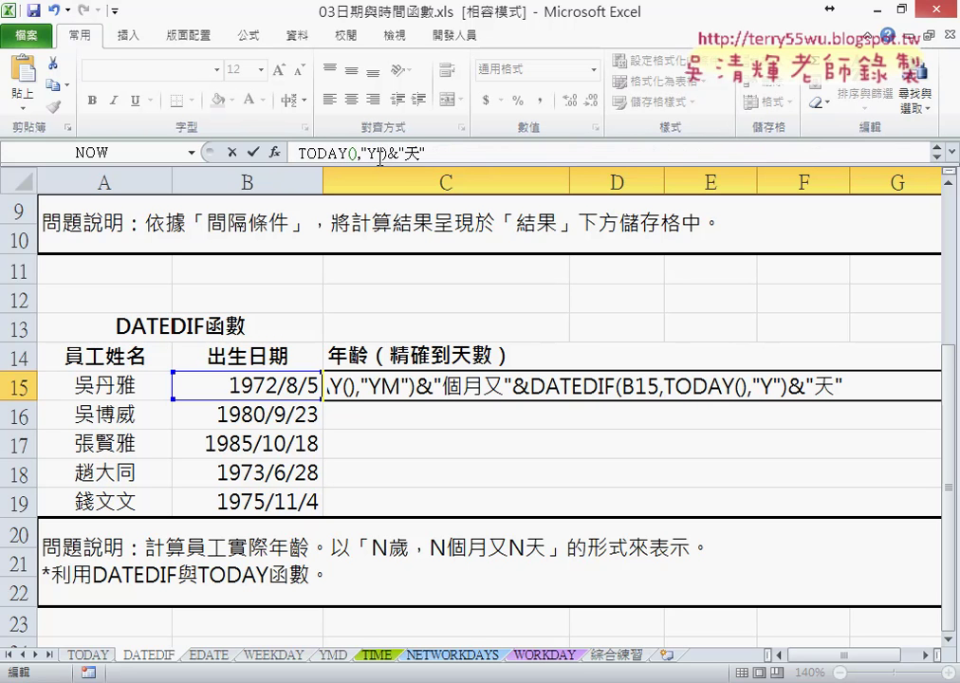
double_click(372, 154)
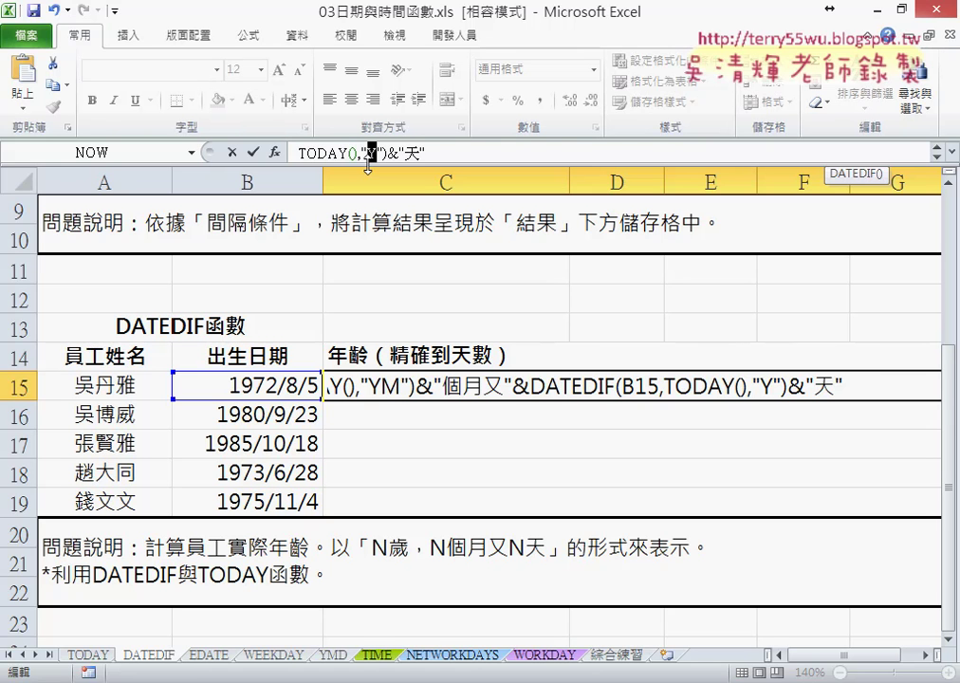
text(MD)
key(Return)
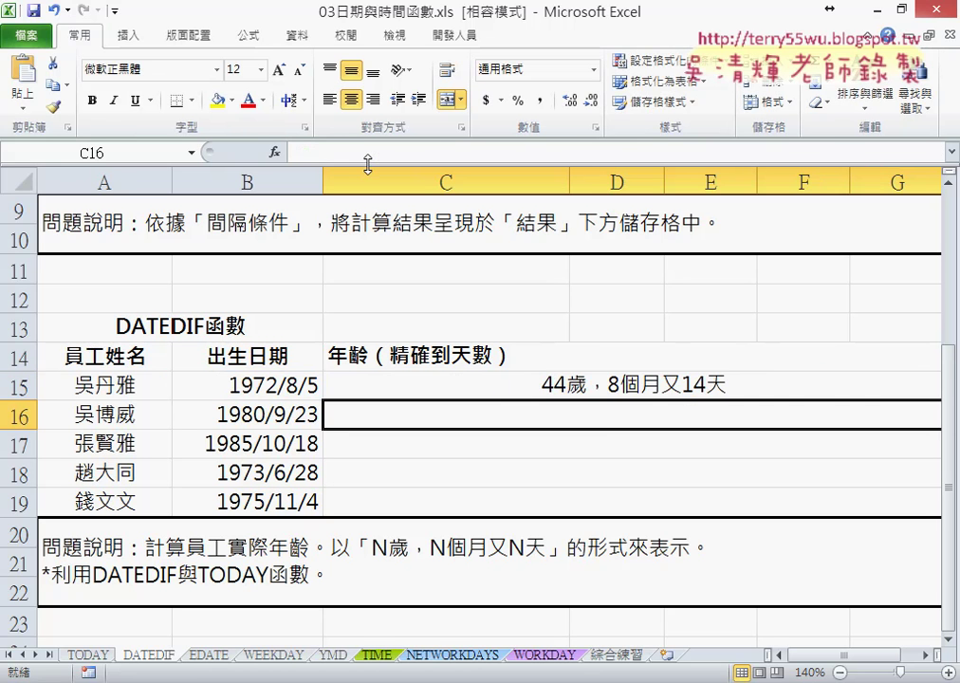
click(506, 386)
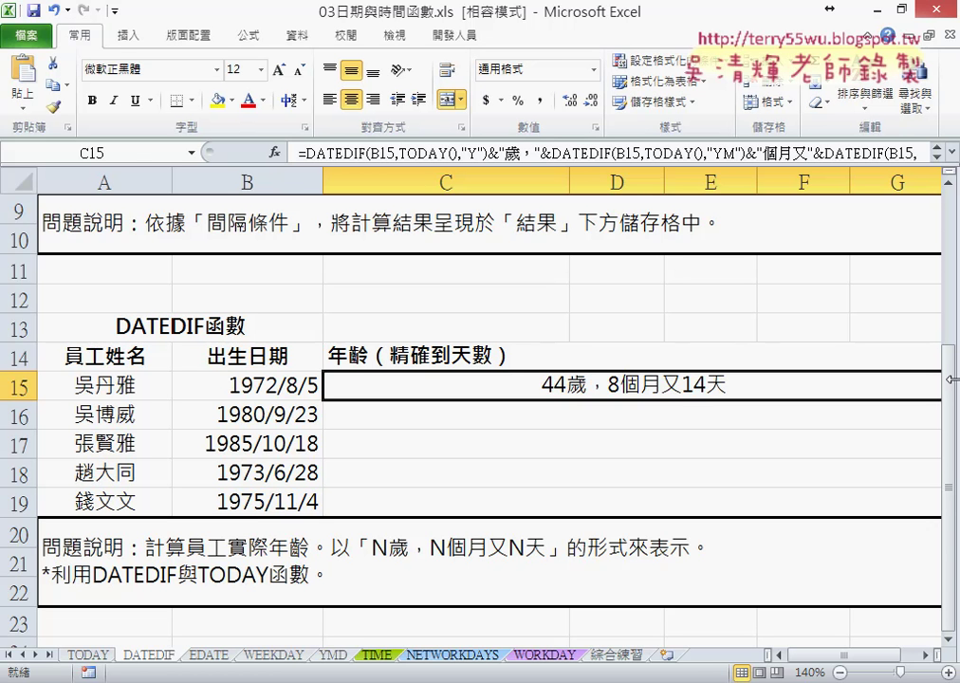
- Fill the age formula down from C15 to C19
scroll(842, 400, down, 2)
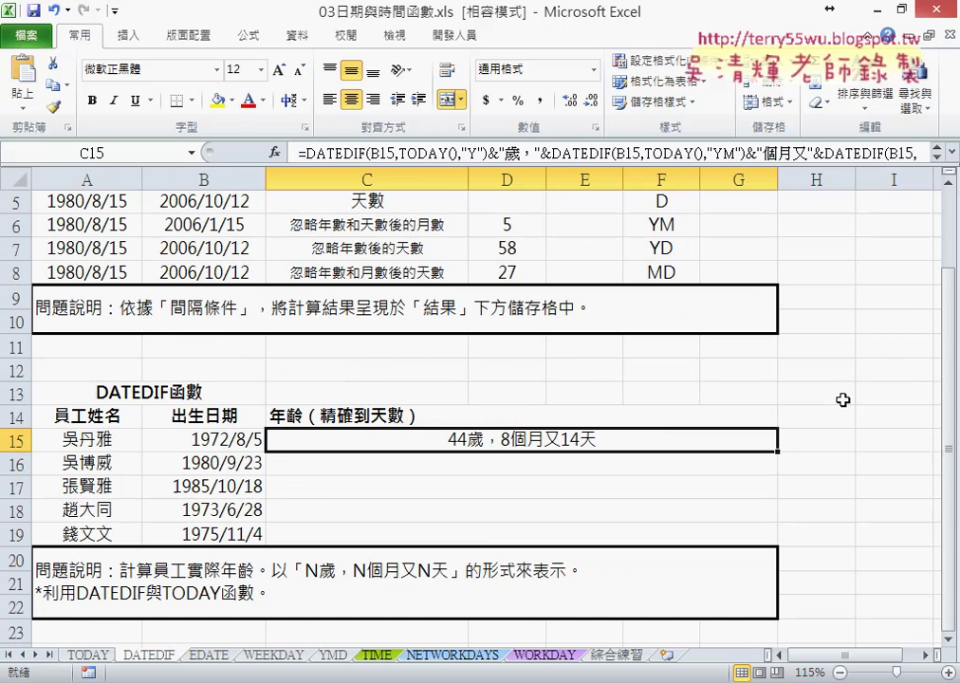
drag(776, 451, 778, 537)
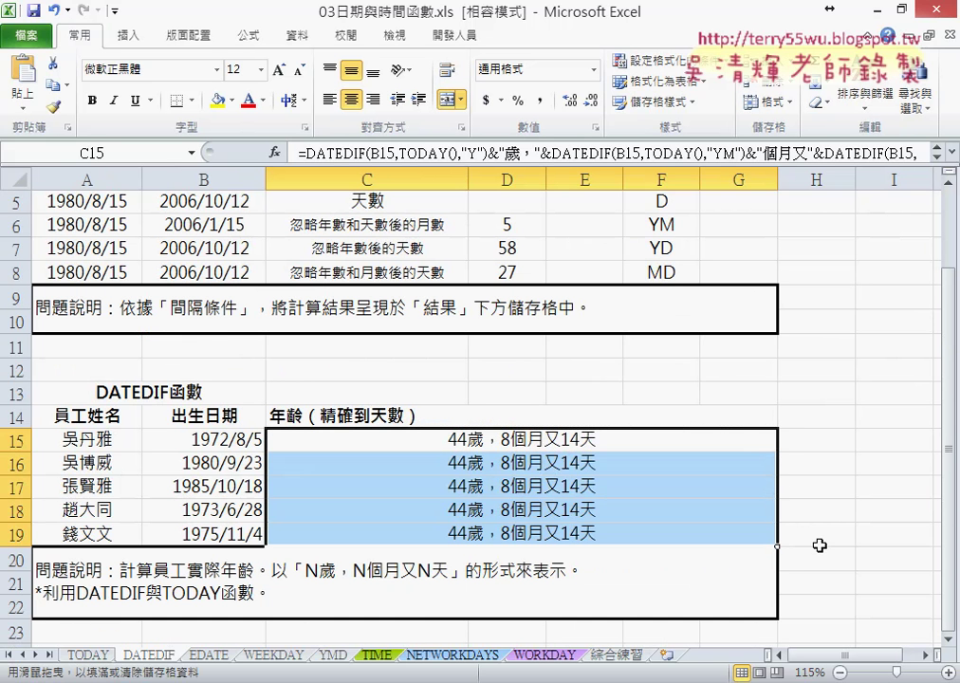
click(923, 655)
click(924, 655)
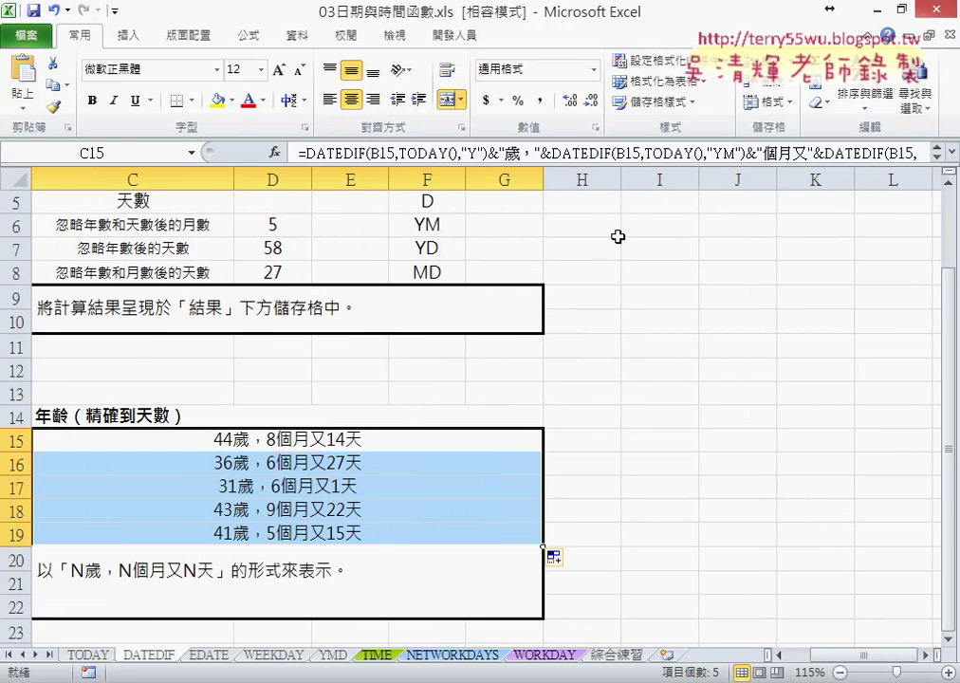
- Widen column H and enter the heading 'VBA' in H14
drag(698, 180, 750, 181)
click(721, 417)
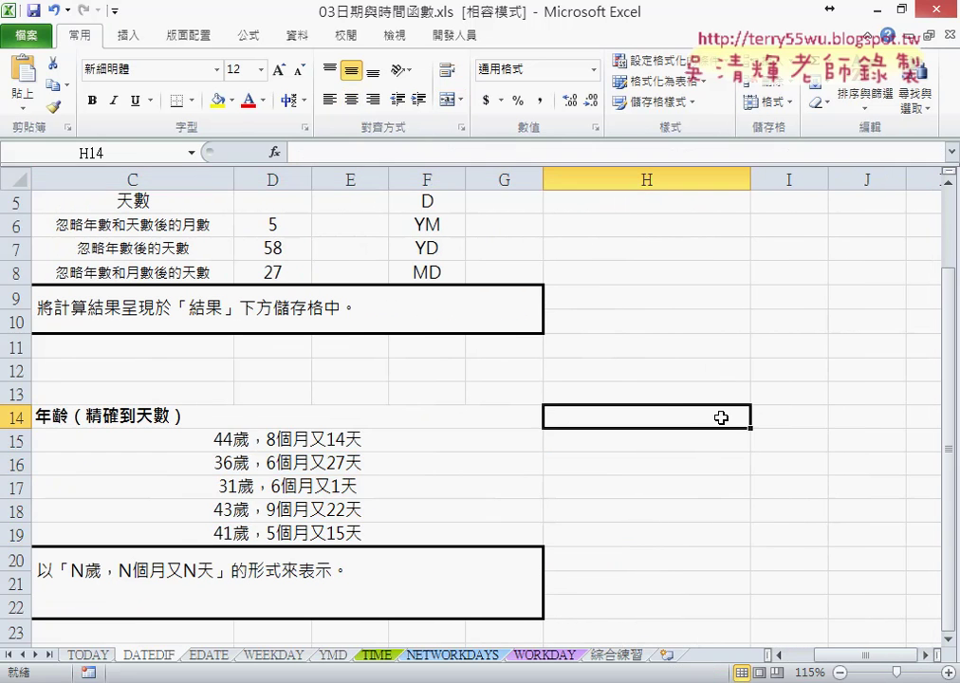
text(VB)
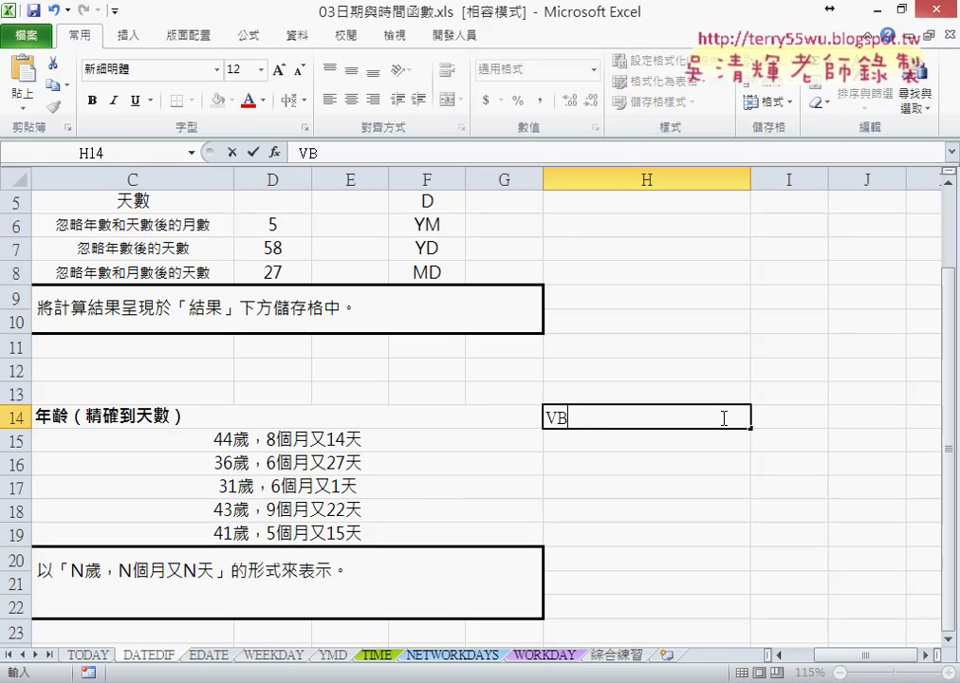
text(A)
key(Return)
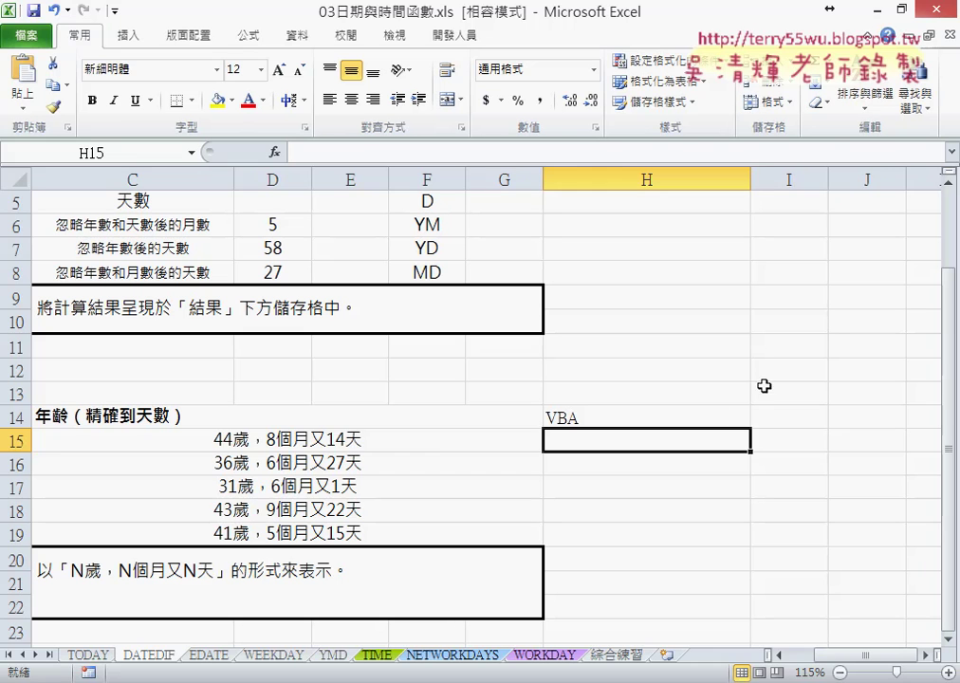
click(461, 445)
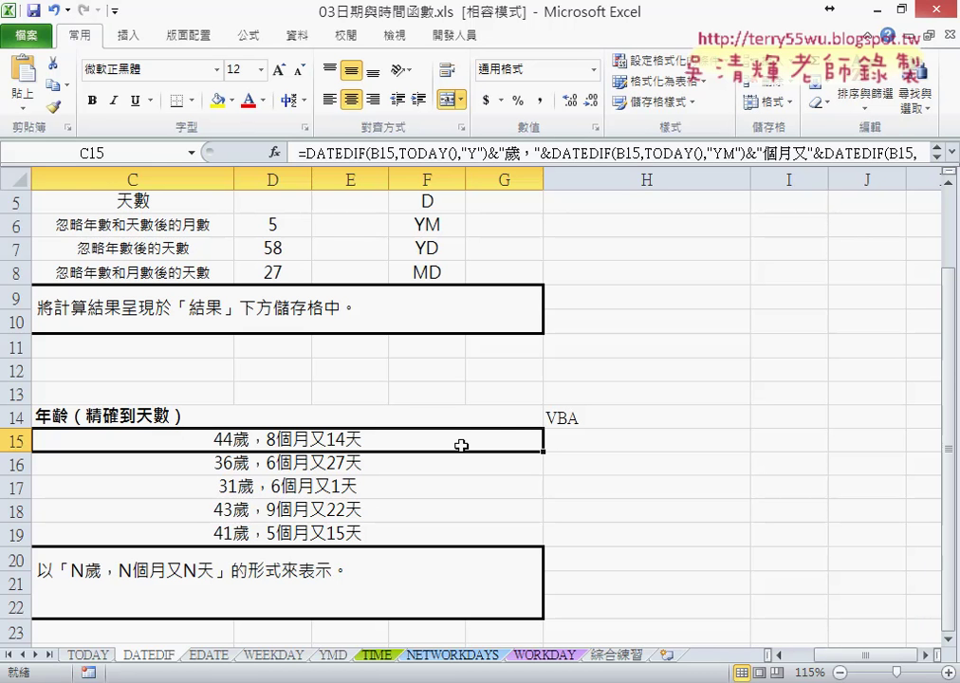
click(668, 448)
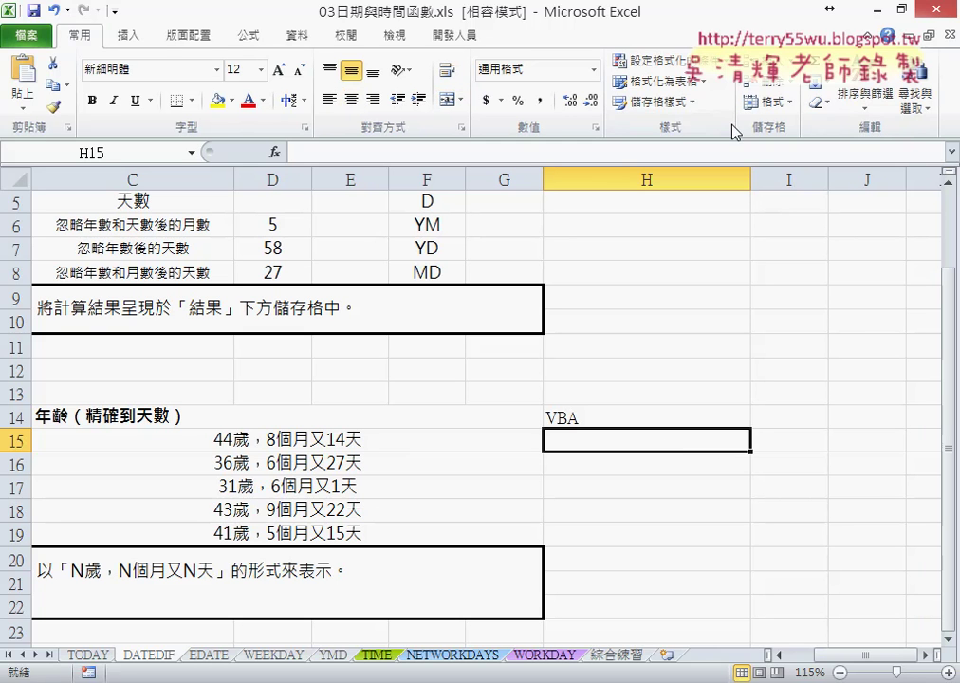
click(454, 35)
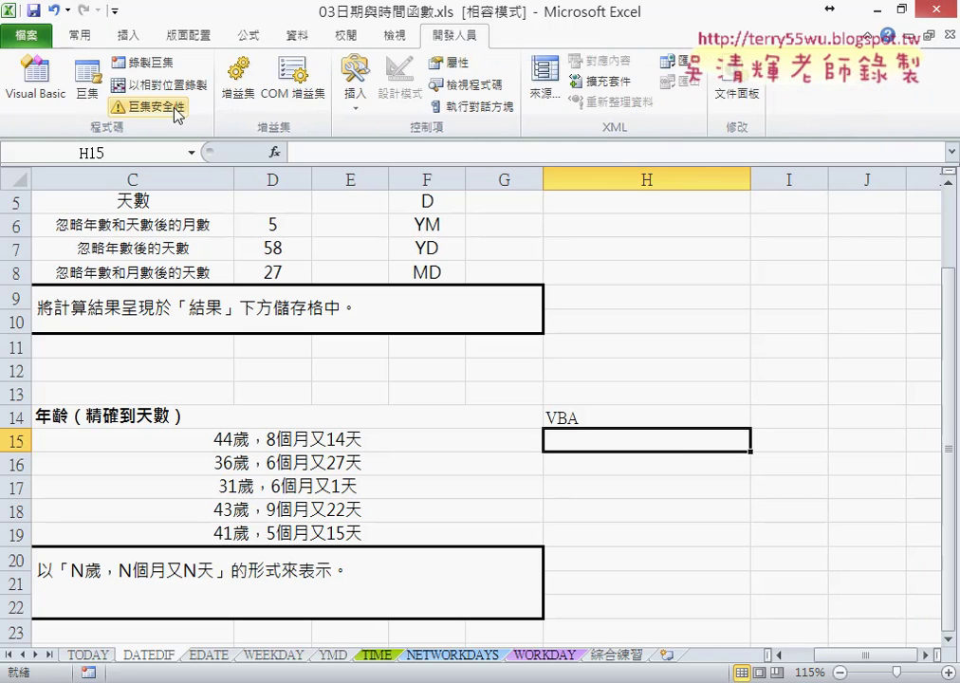
click(355, 95)
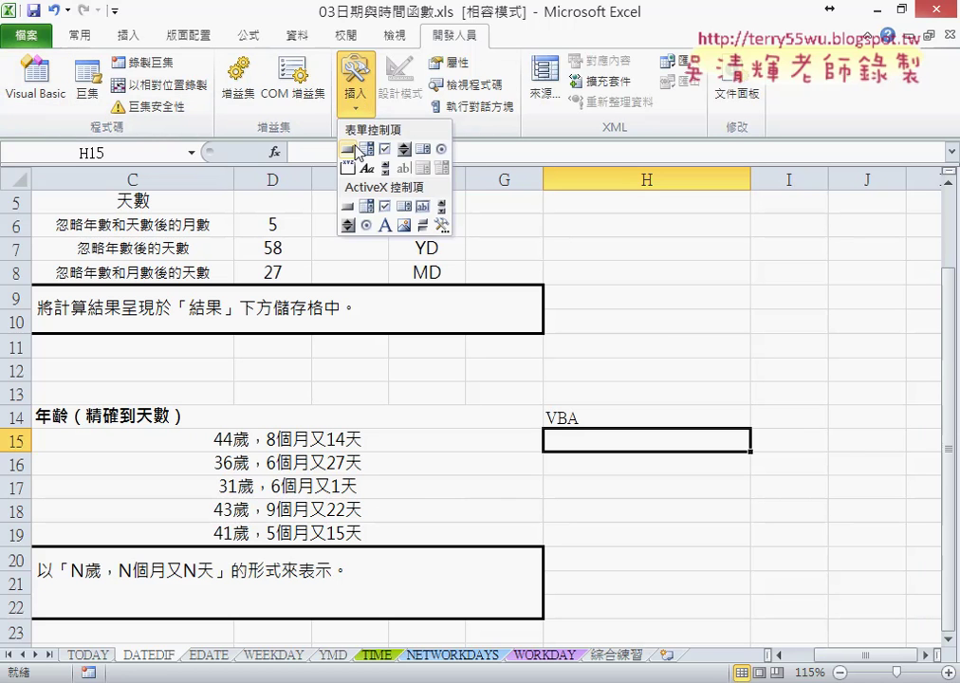
click(349, 150)
drag(796, 427, 830, 452)
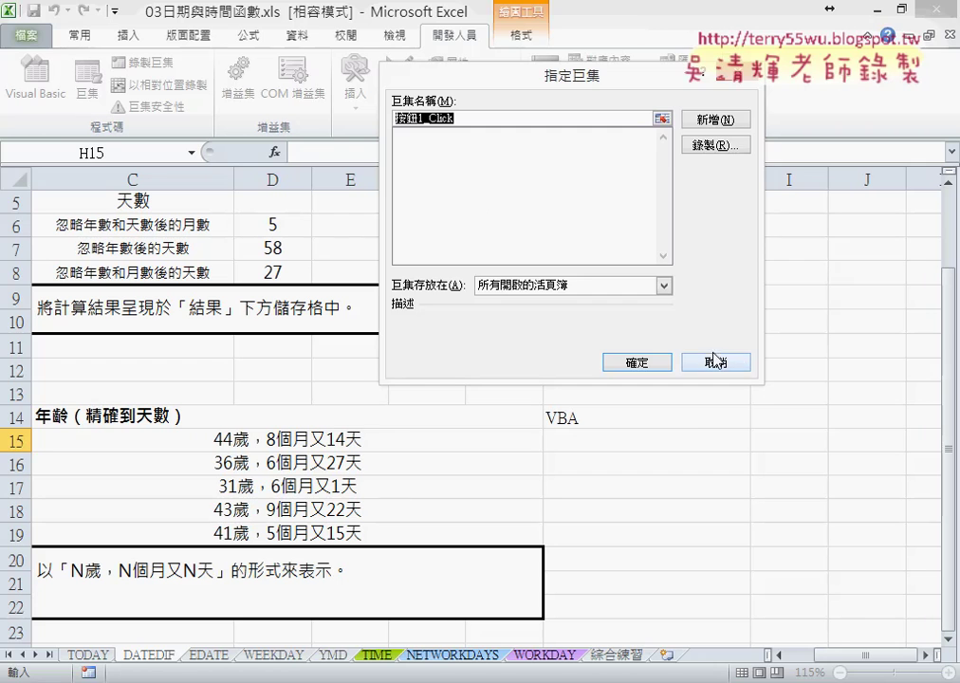
click(692, 362)
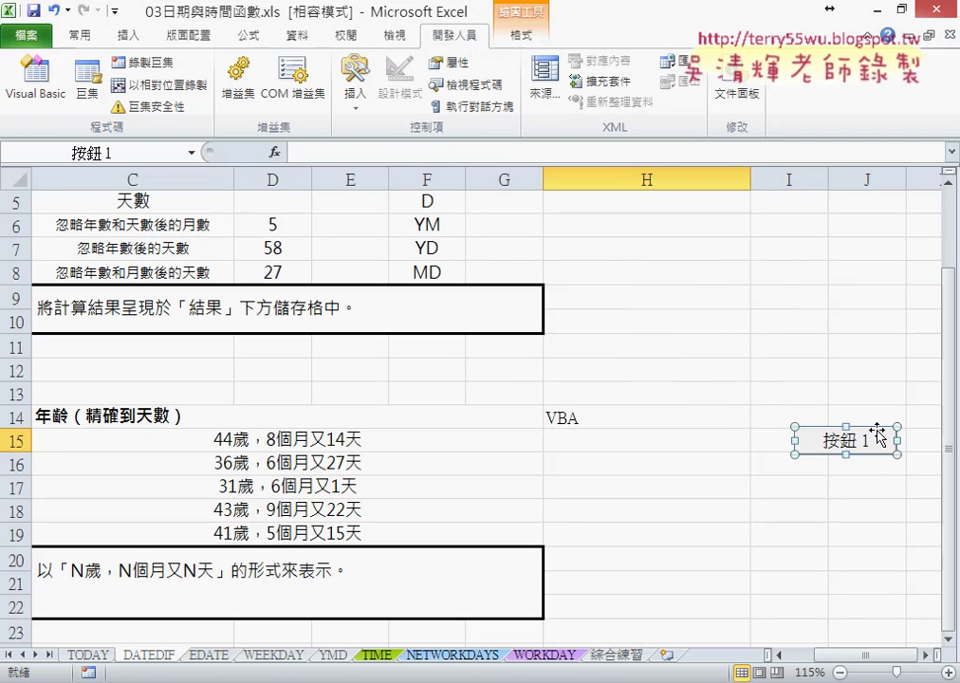
key(Delete)
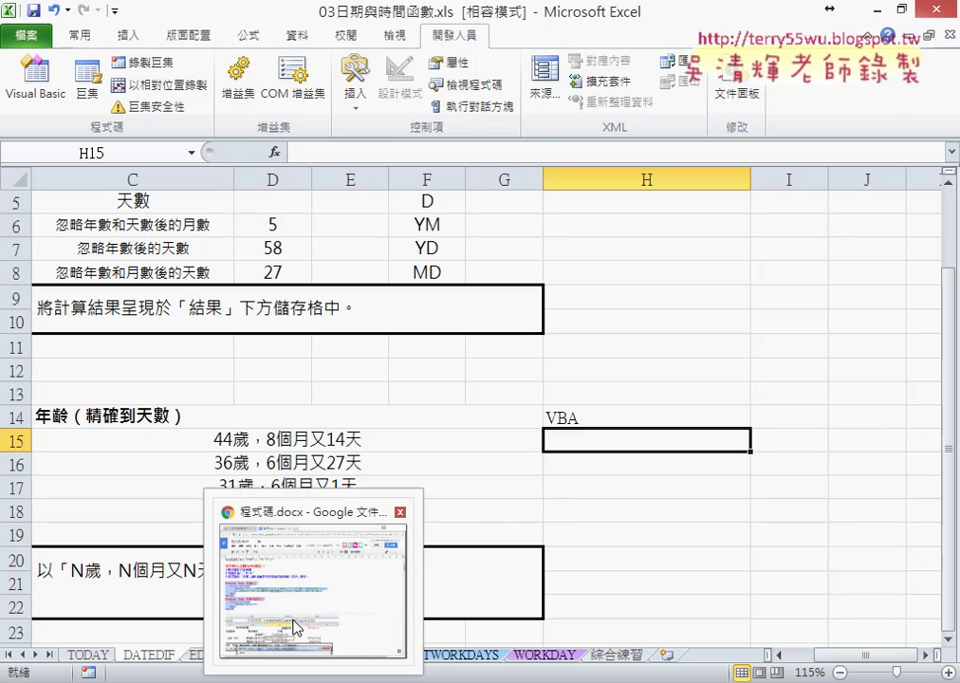
- Copy the 年齡 and 年齡清除 macro code from 程式碼.docx and open Excel's Visual Basic editor
click(313, 616)
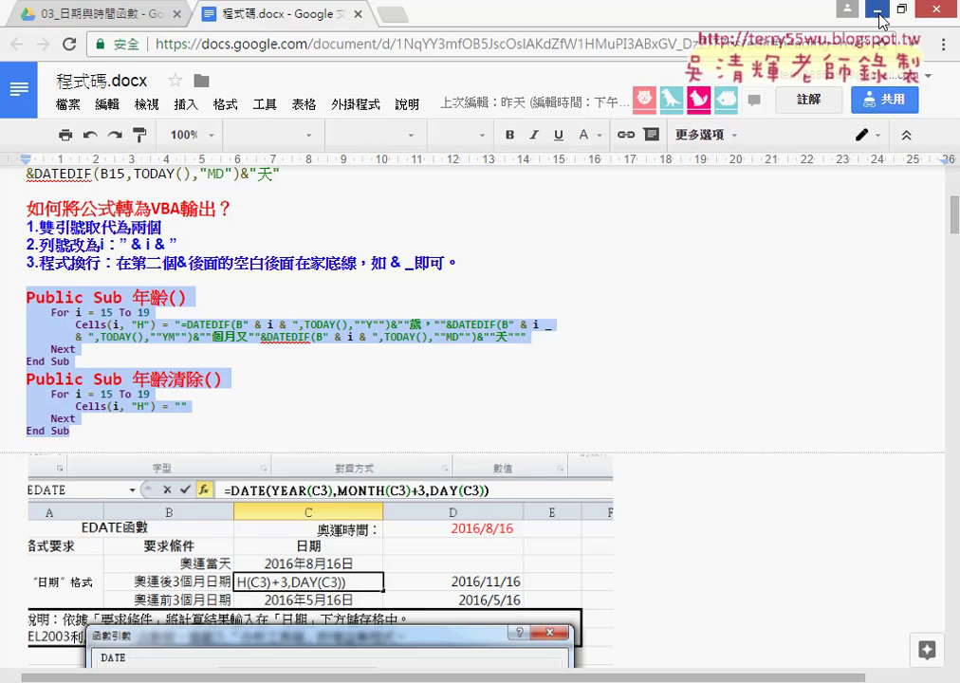
key(alt+Tab)
click(37, 83)
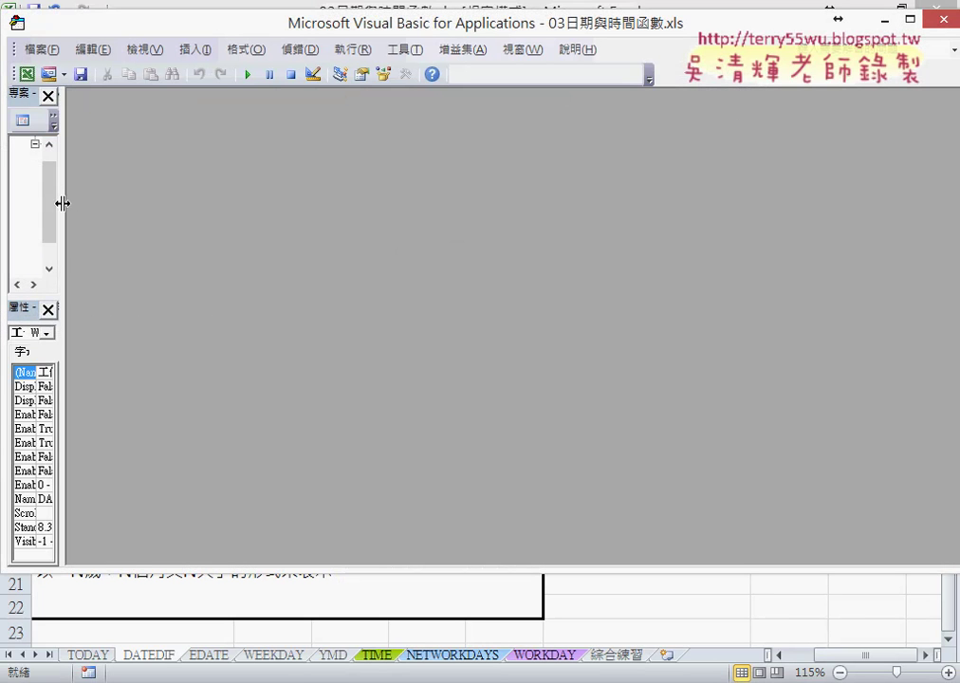
- Insert a new code module into the workbook's VBA project
drag(62, 203, 216, 202)
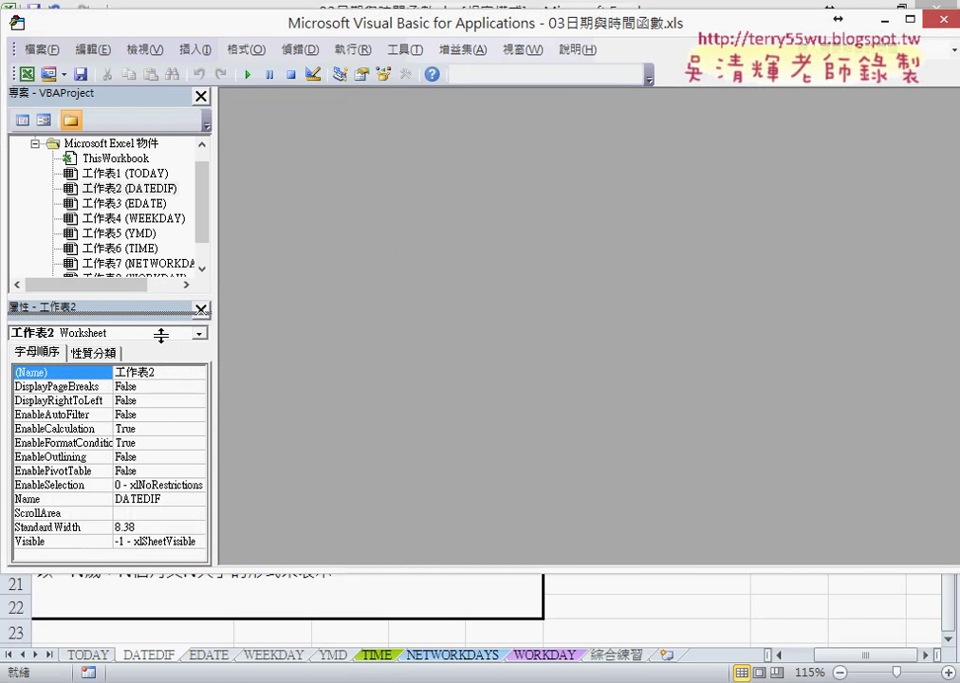
drag(161, 335, 161, 460)
right_click(102, 250)
mouse_move(163, 329)
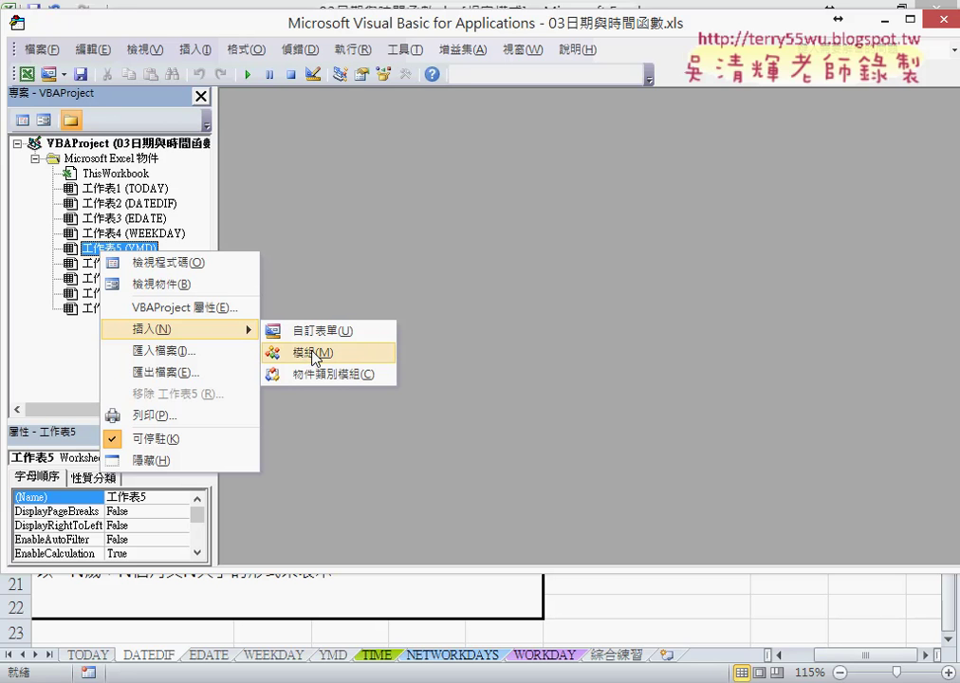
click(312, 354)
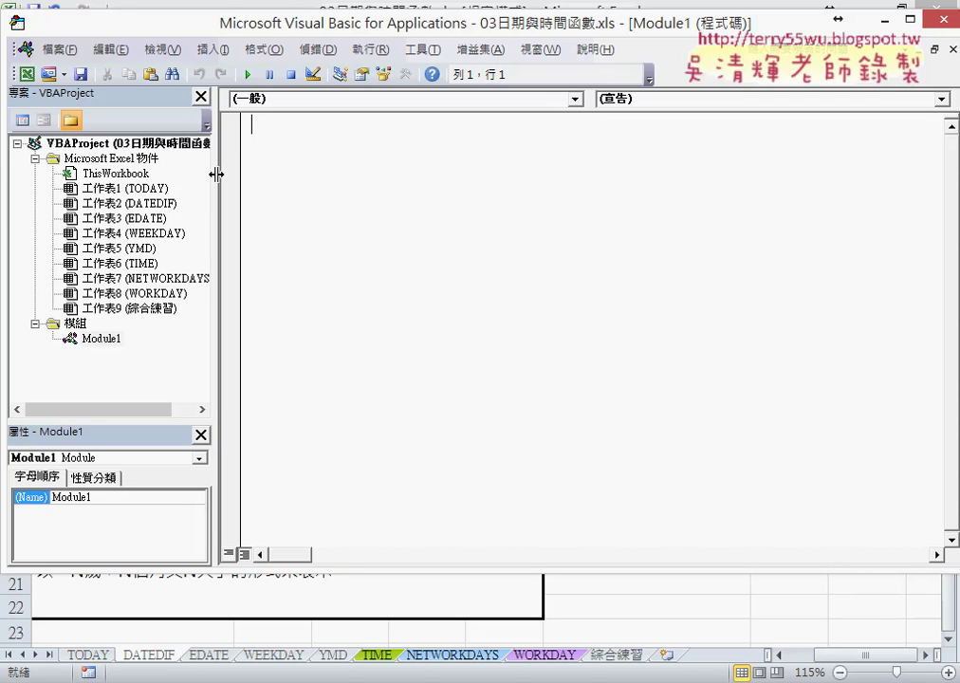
- Paste the 年齡 and 年齡清除 procedures into Module1 and close the VBA editor
drag(216, 173, 262, 174)
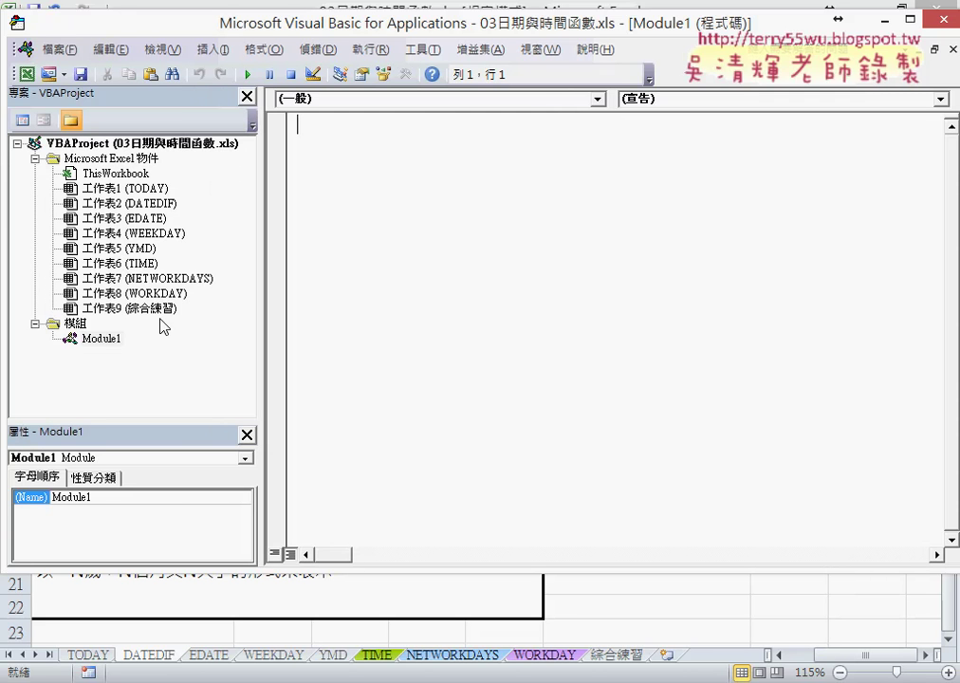
right_click(340, 201)
click(370, 251)
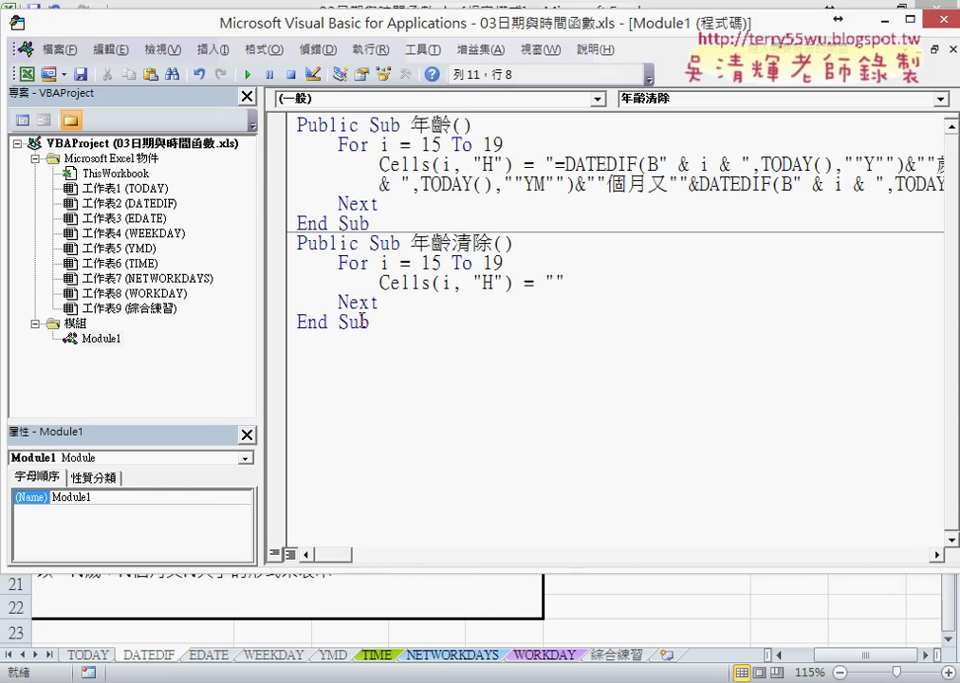
click(100, 339)
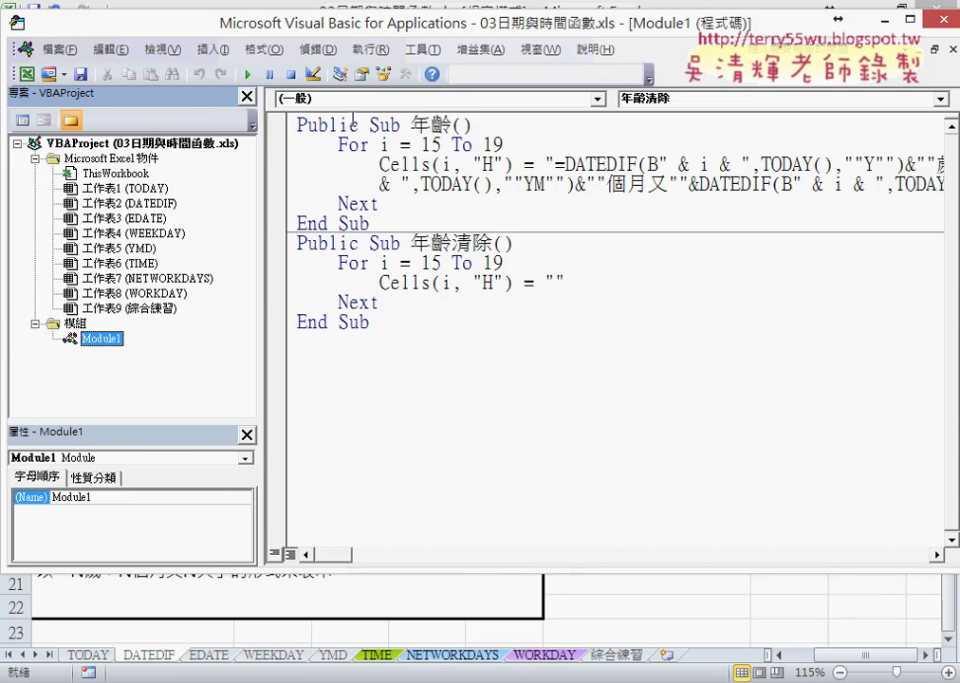
click(943, 19)
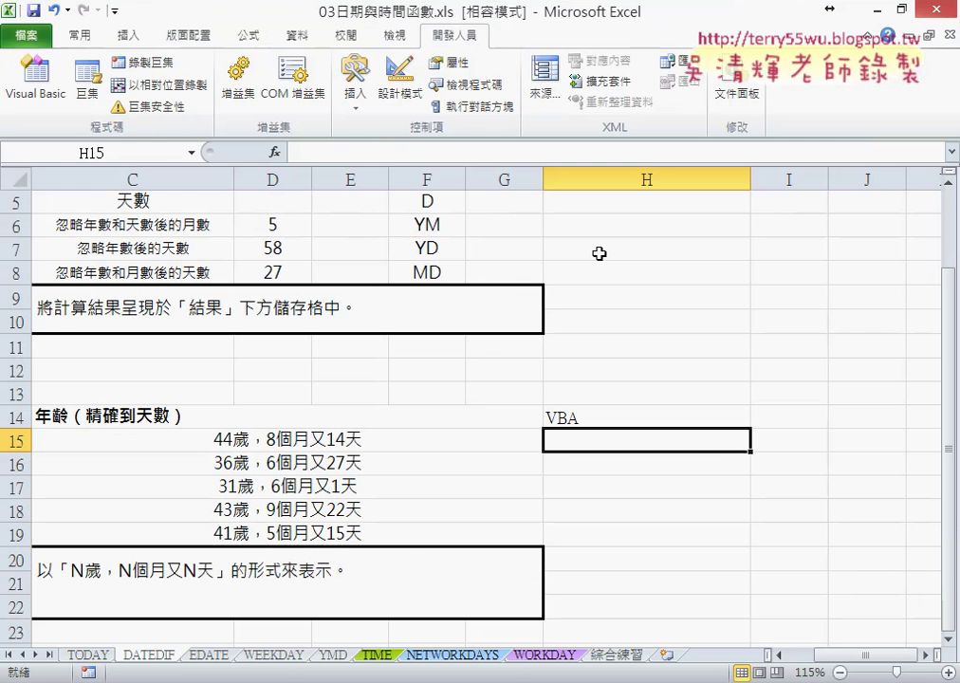
- Draw a form button near I15 assigned to the 年齡 macro and caption it 年齡
click(353, 106)
click(347, 148)
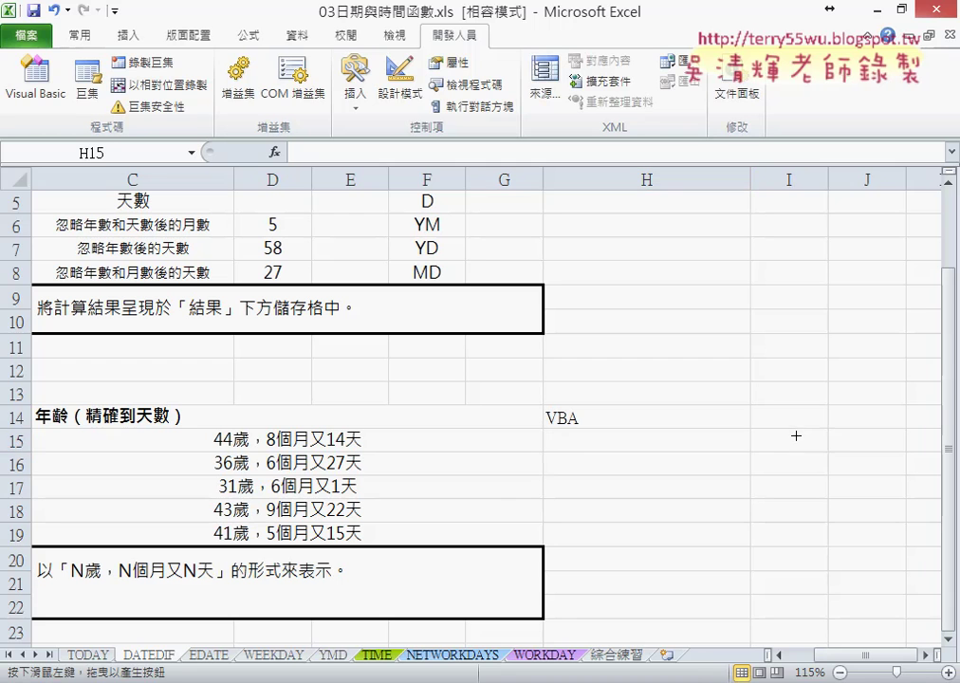
drag(796, 432, 884, 451)
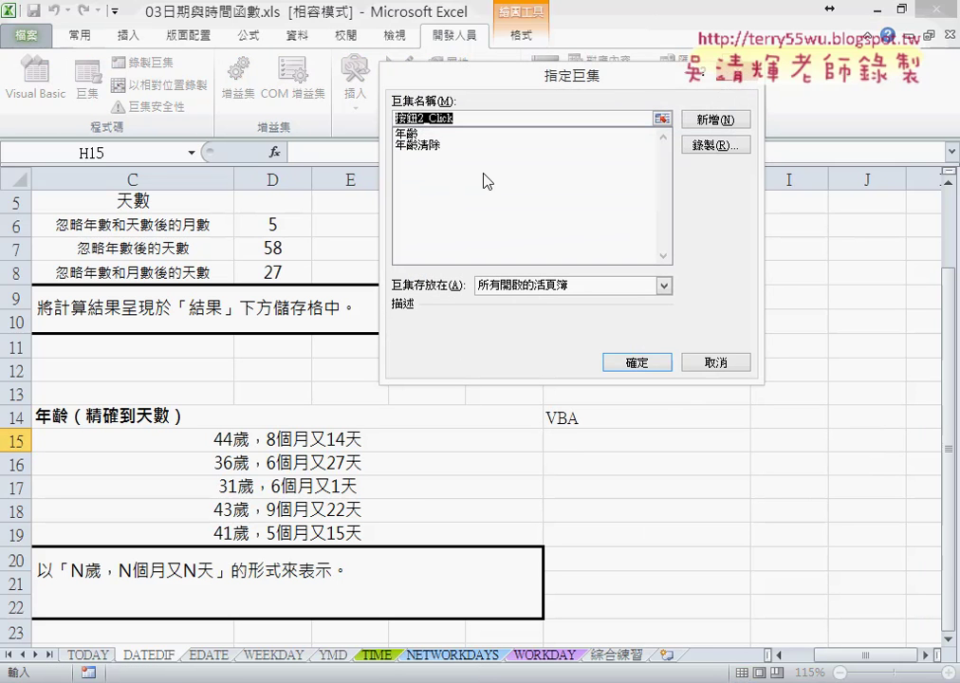
click(413, 136)
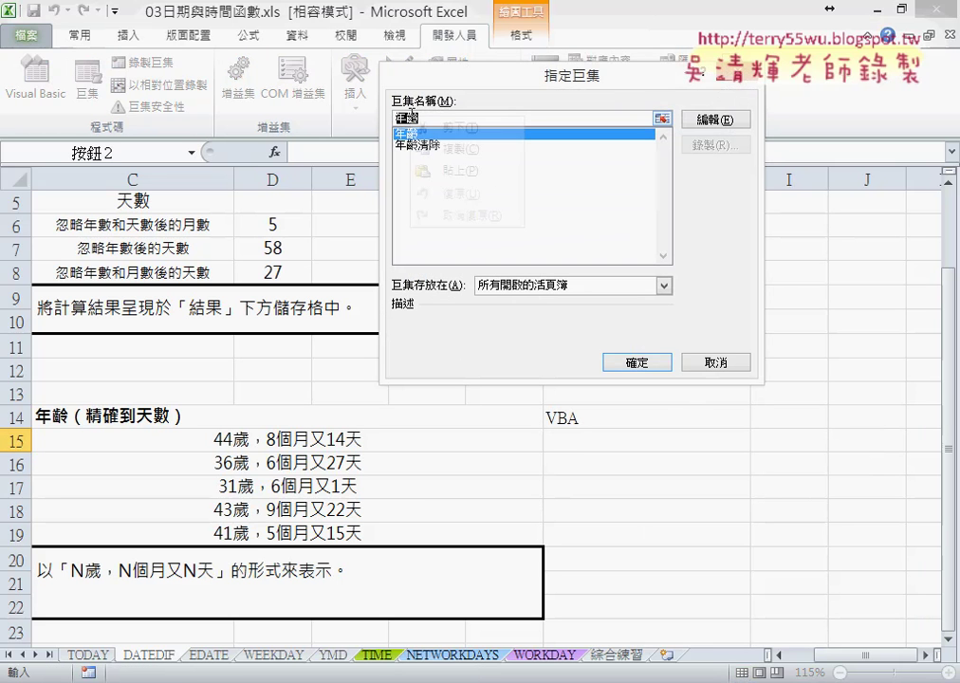
click(637, 363)
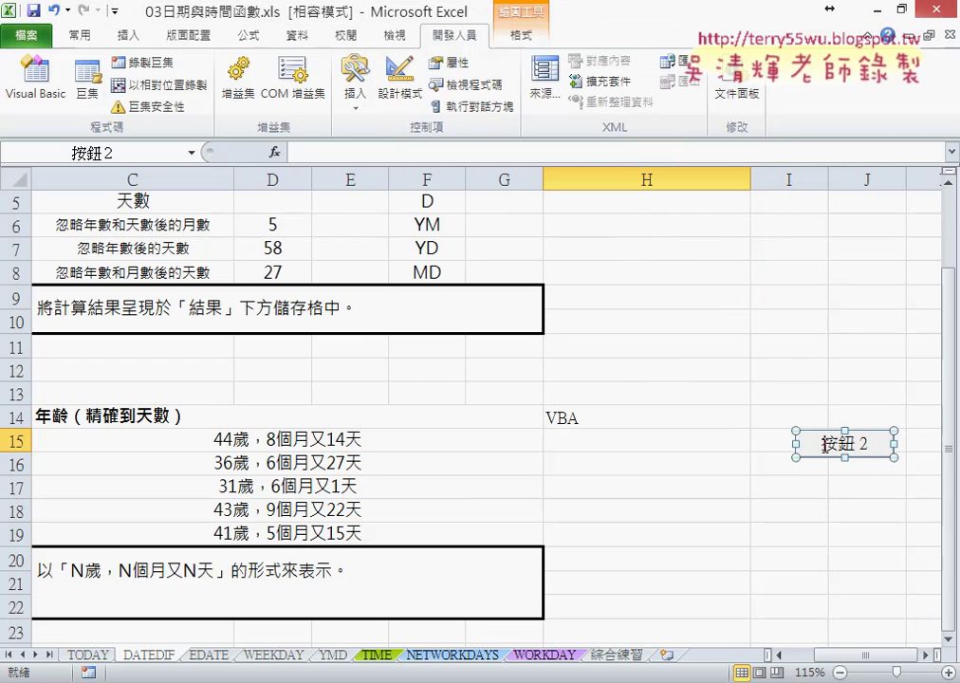
key(Delete)
key(Delete)
key(Delete)
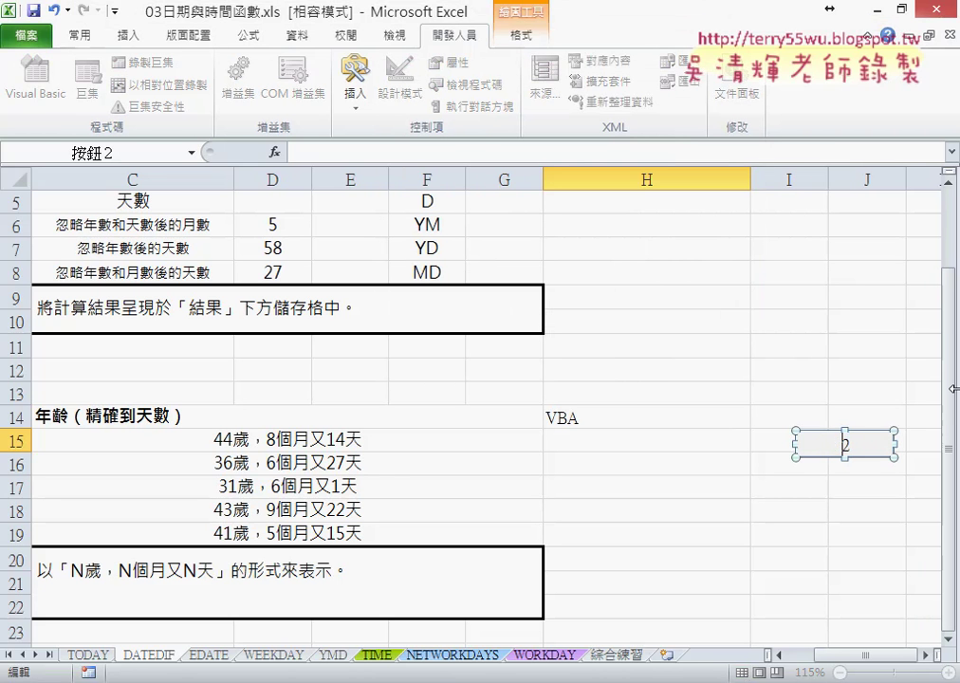
key(Delete)
text(年齡)
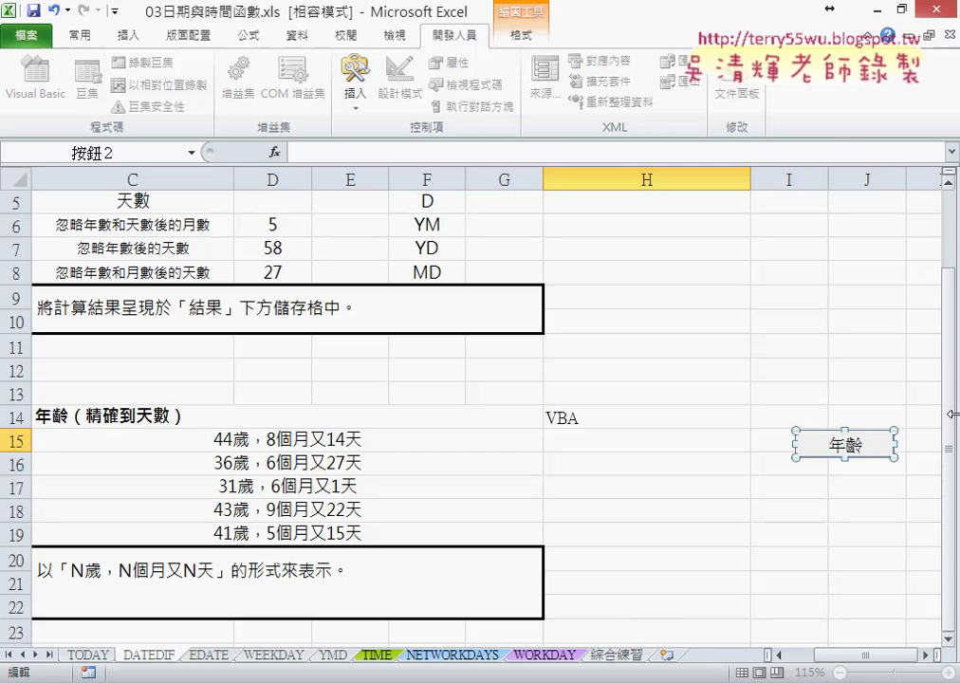
click(849, 484)
ctrl+click(813, 444)
- Duplicate the 年齡 button and place the copy just below the original
right_click(813, 443)
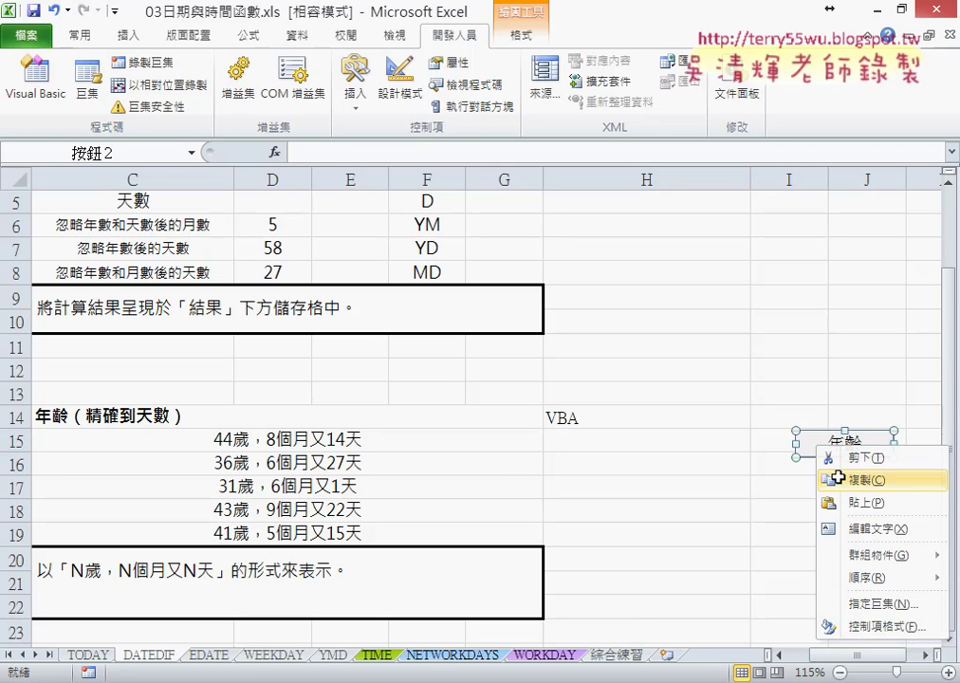
click(804, 474)
key(ctrl+d)
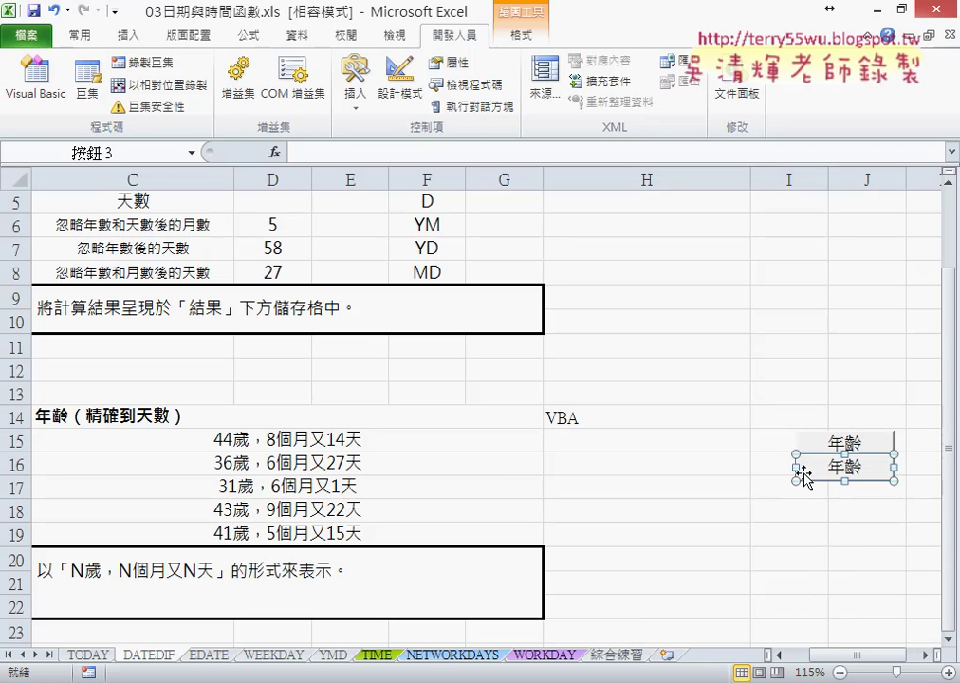
drag(802, 477, 822, 474)
- Assign the 年齡清除 macro to the duplicate button and caption it 年齡清除
right_click(822, 474)
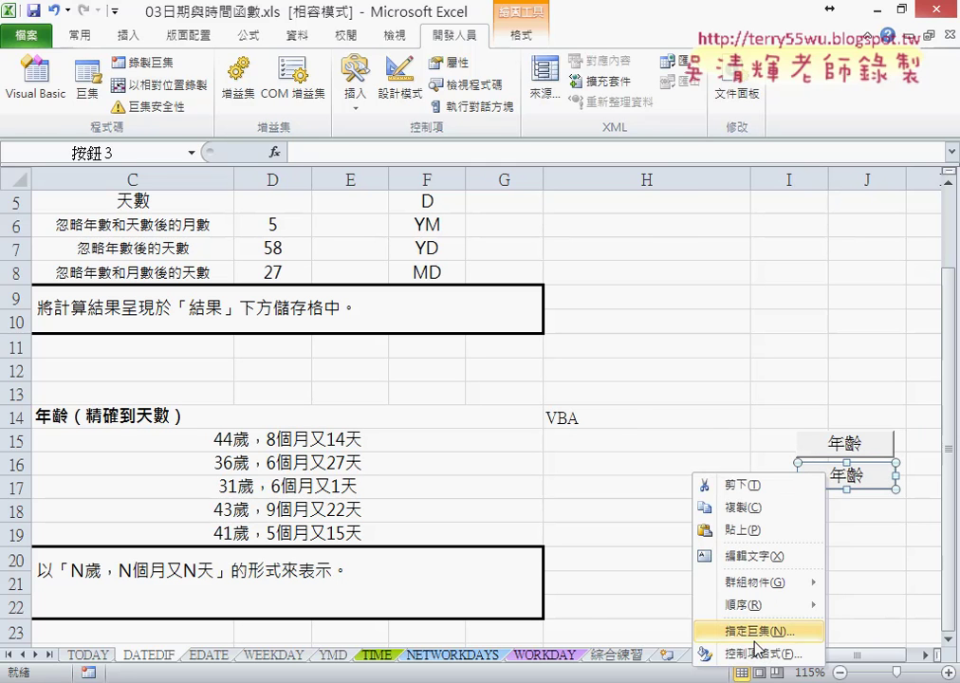
click(757, 629)
click(614, 447)
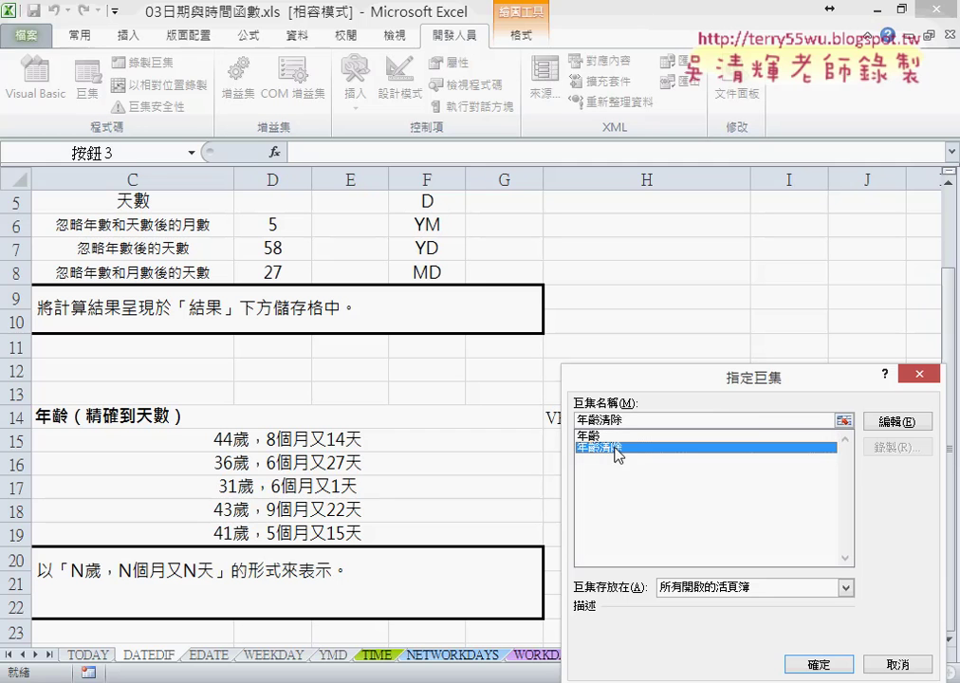
double_click(614, 420)
right_click(616, 422)
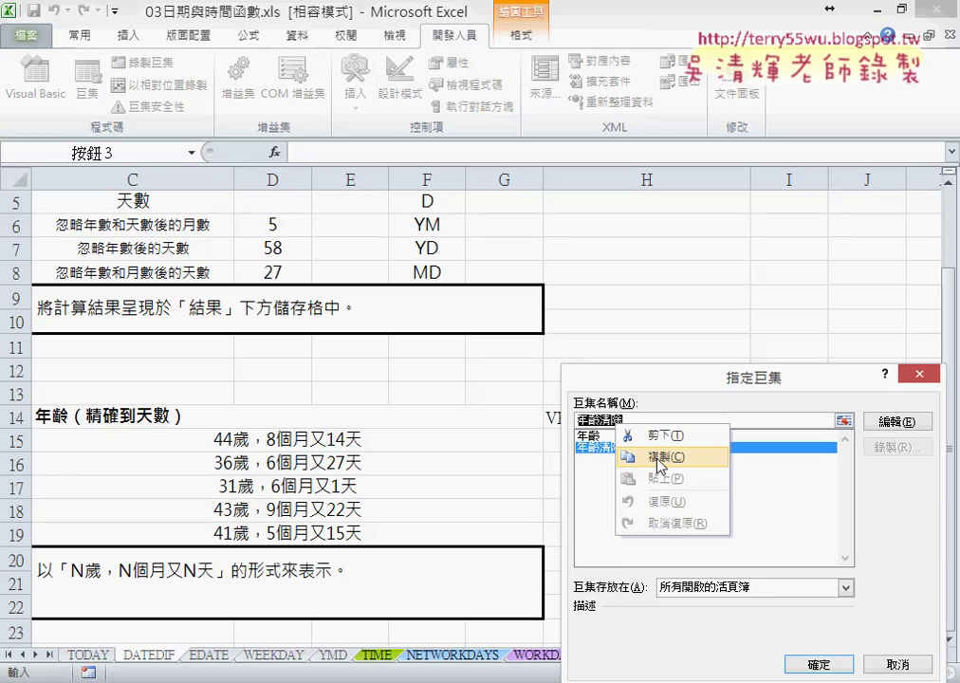
click(661, 459)
click(819, 663)
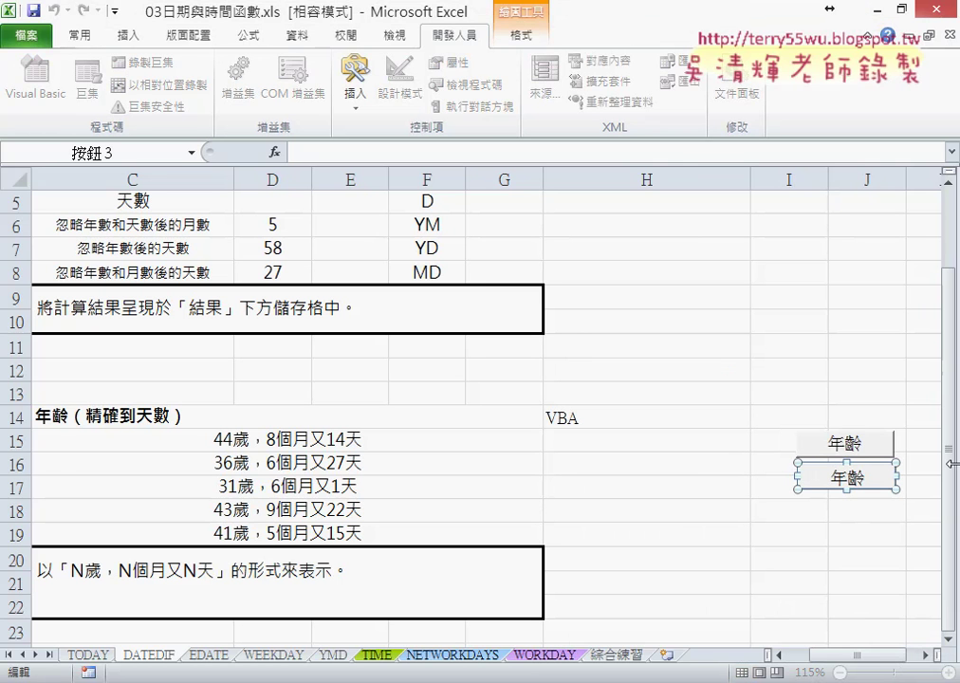
key(BackSpace)
key(BackSpace)
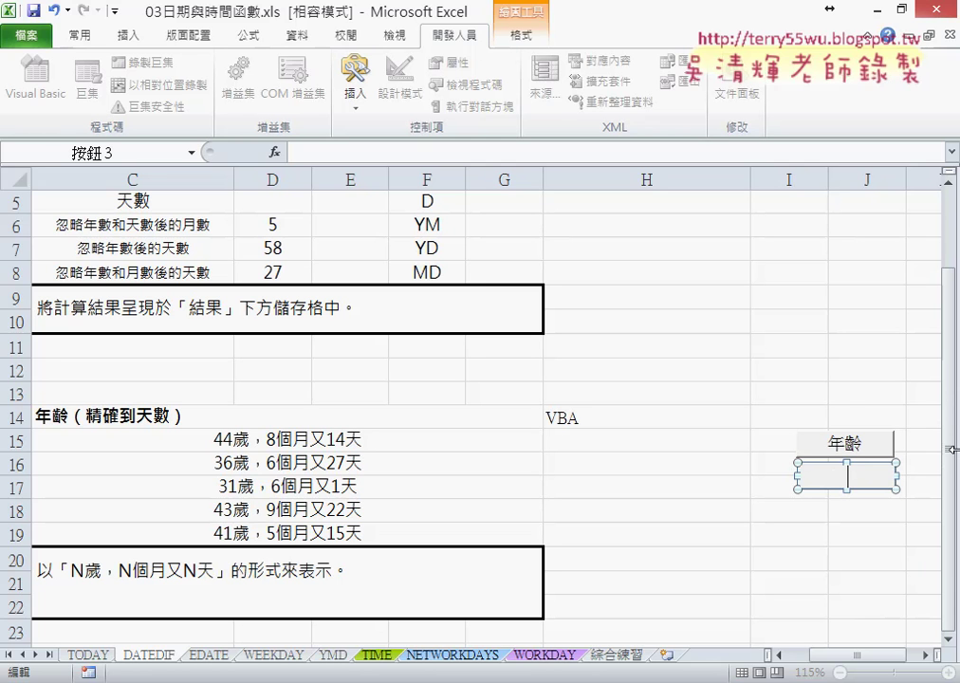
text(年齡清除)
click(858, 369)
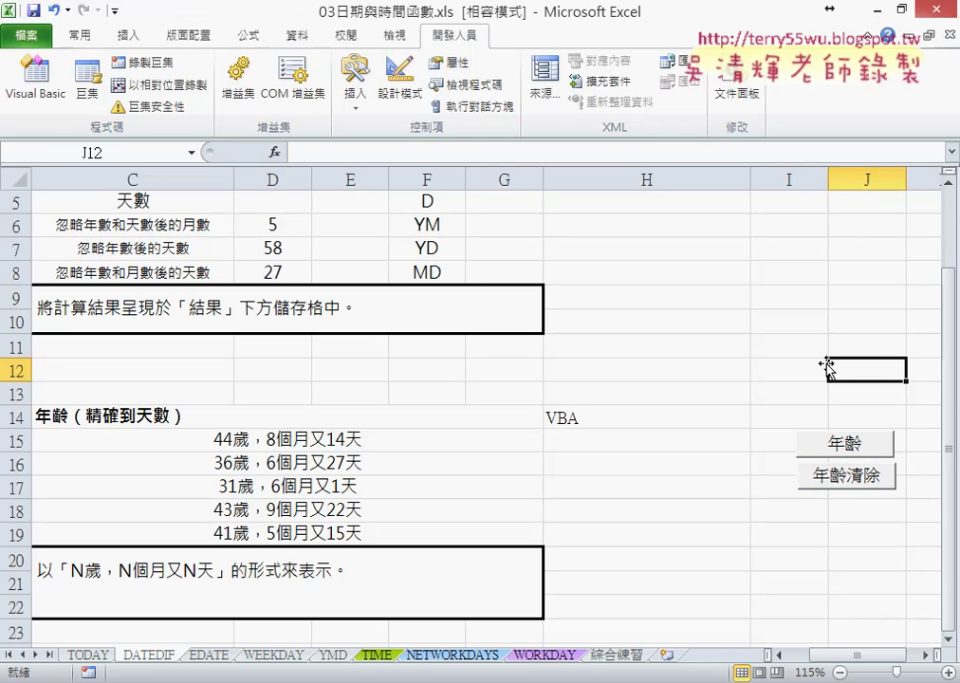
- Alternate the 年齡 and 年齡清除 buttons, ending with the five ages filled in H15:H19
click(845, 443)
click(856, 480)
click(844, 442)
click(859, 479)
click(862, 451)
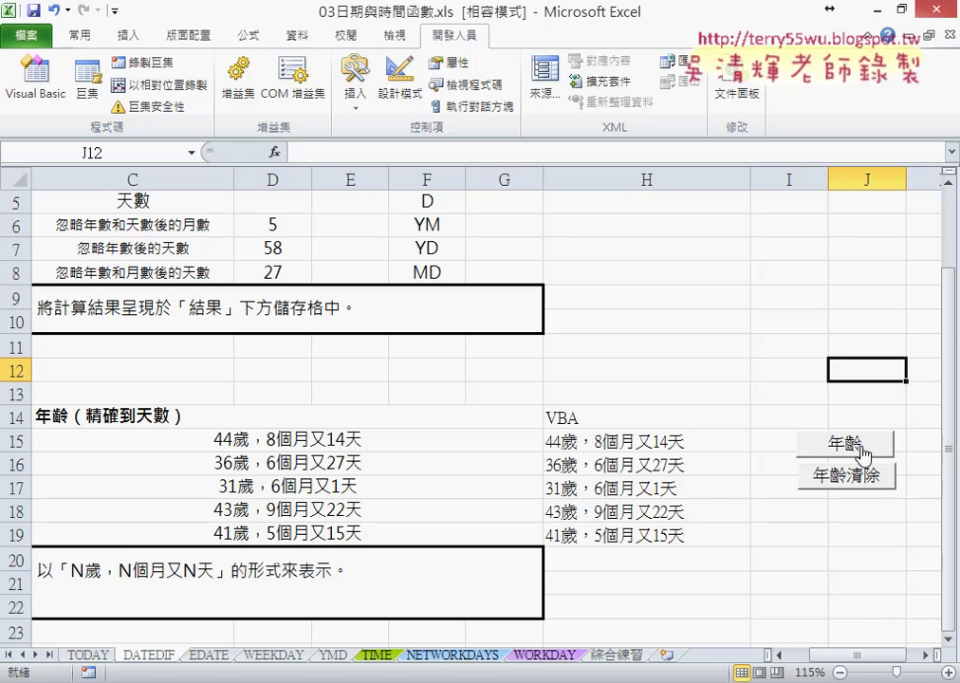
- Expand the formula bar to compare H15's macro-entered formula with C15's DATEDIF age formula
click(709, 444)
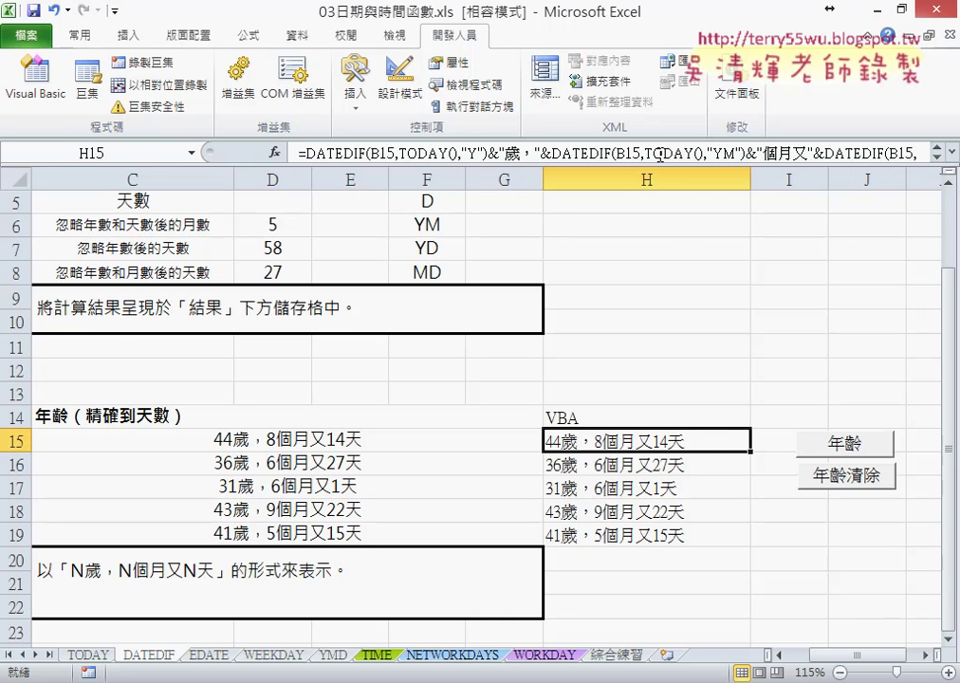
click(952, 152)
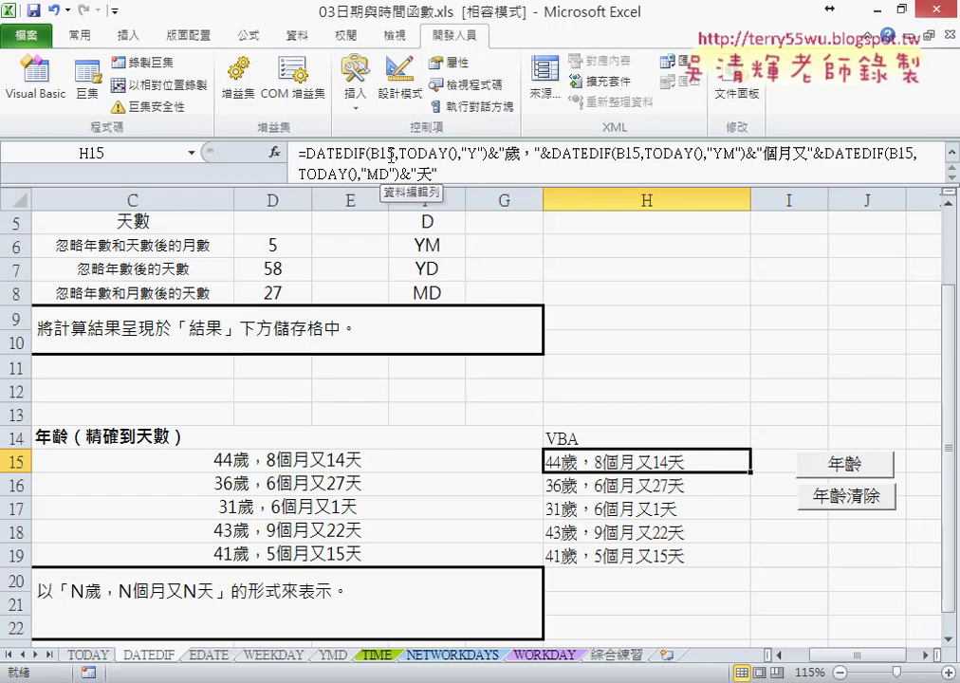
click(407, 456)
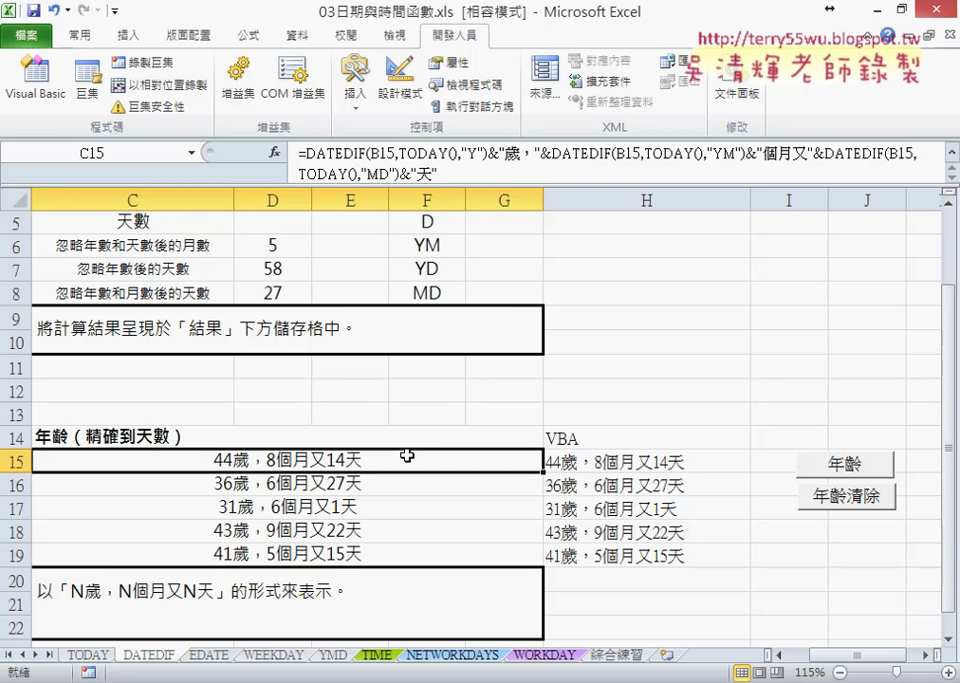
- Run 年齡清除 and 年齡 alternately three times, leaving H15:H19 refilled with the ages
click(851, 497)
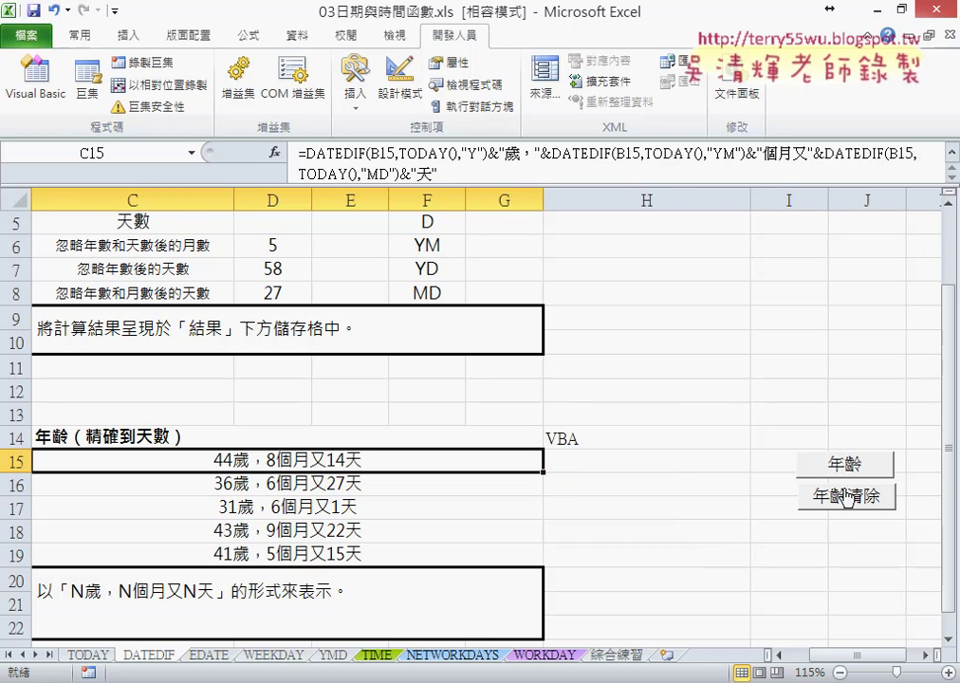
click(842, 464)
click(822, 497)
click(844, 466)
click(848, 495)
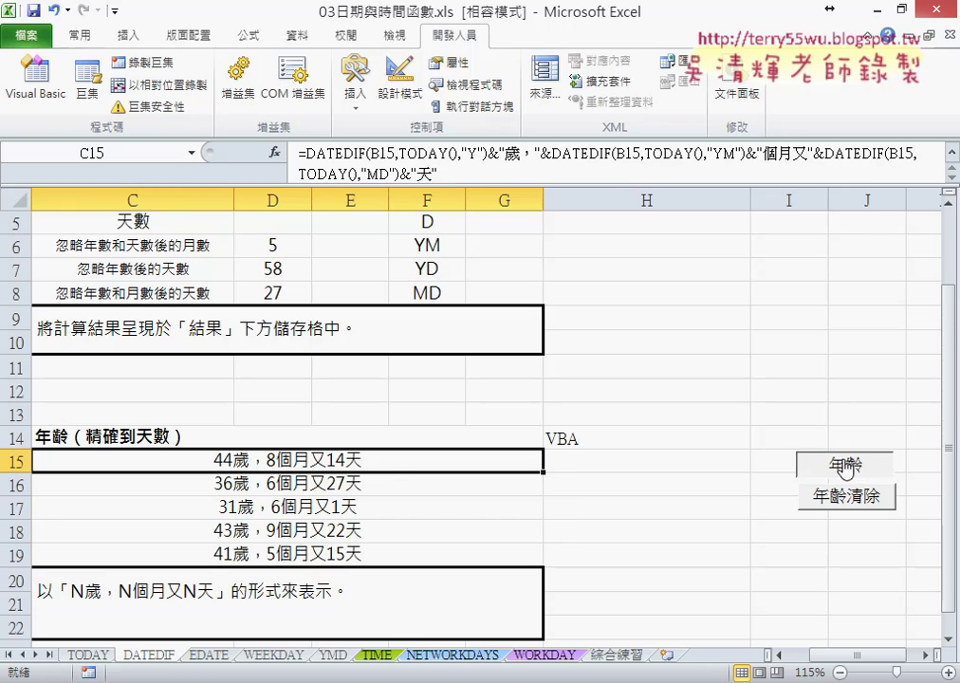
click(844, 464)
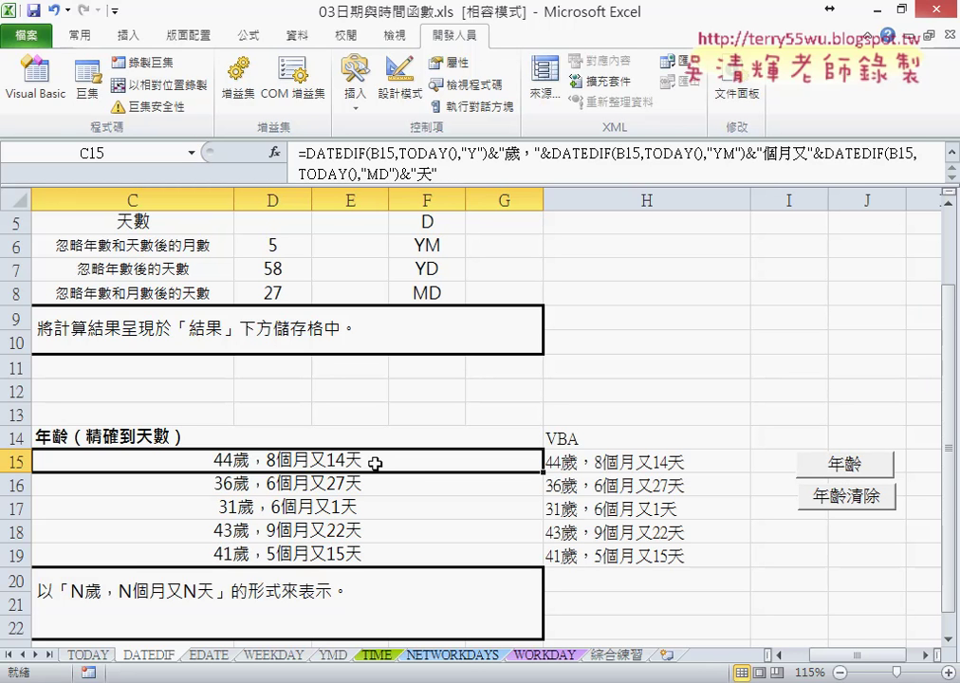